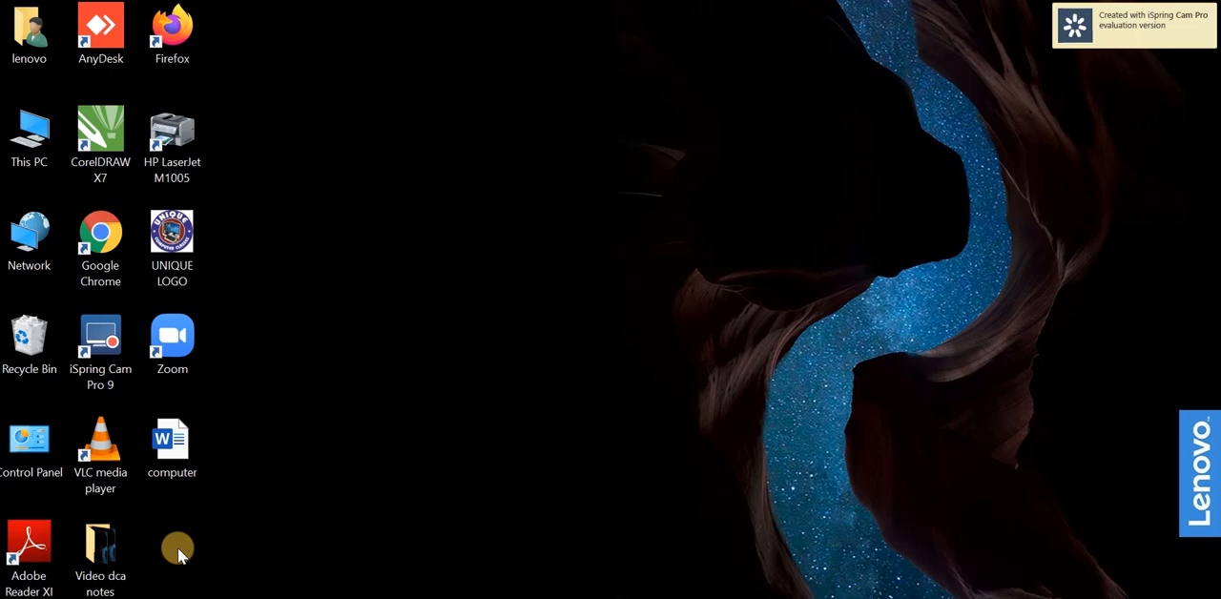
Launch Microsoft Word through the Windows Run dialog using the command winword.
key("super+r")
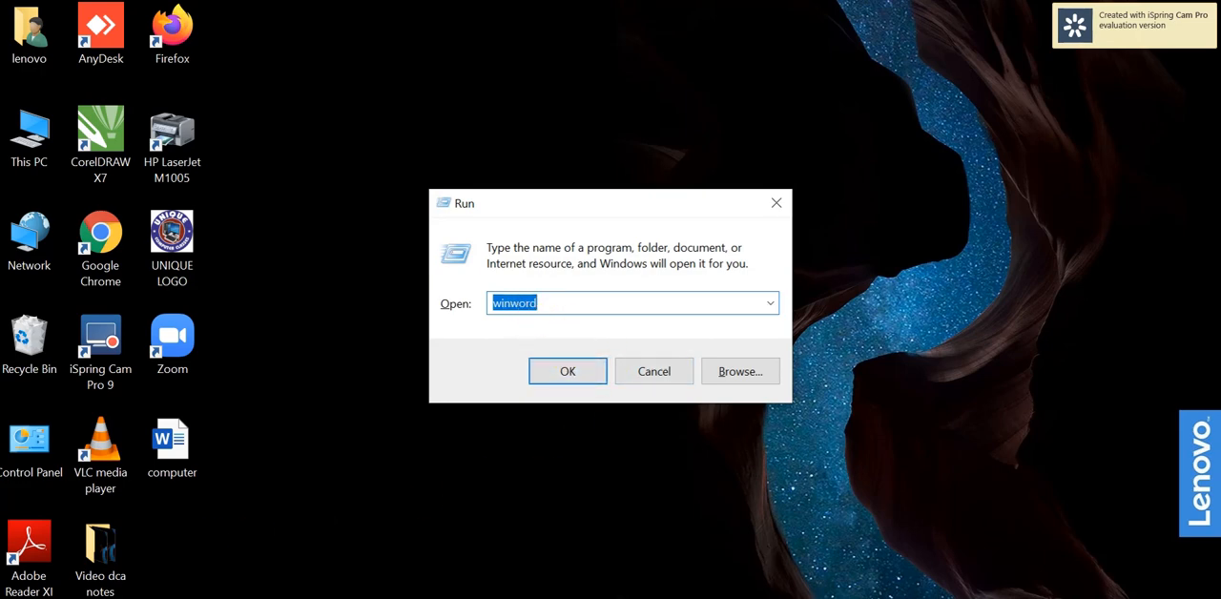
left_click(981, 598)
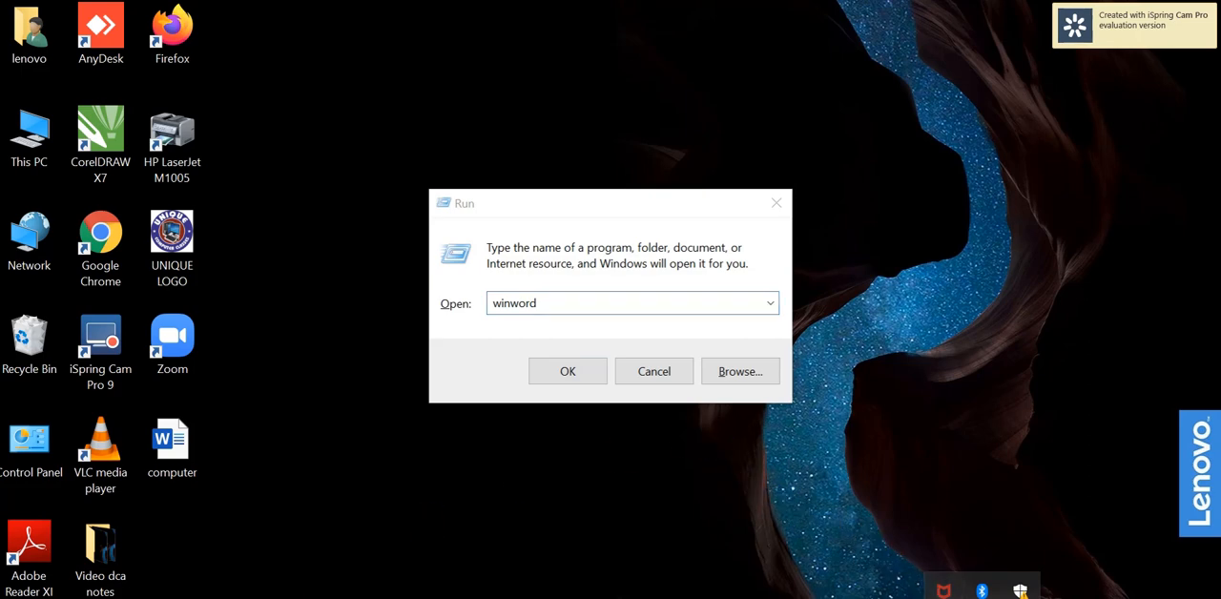
key("Escape")
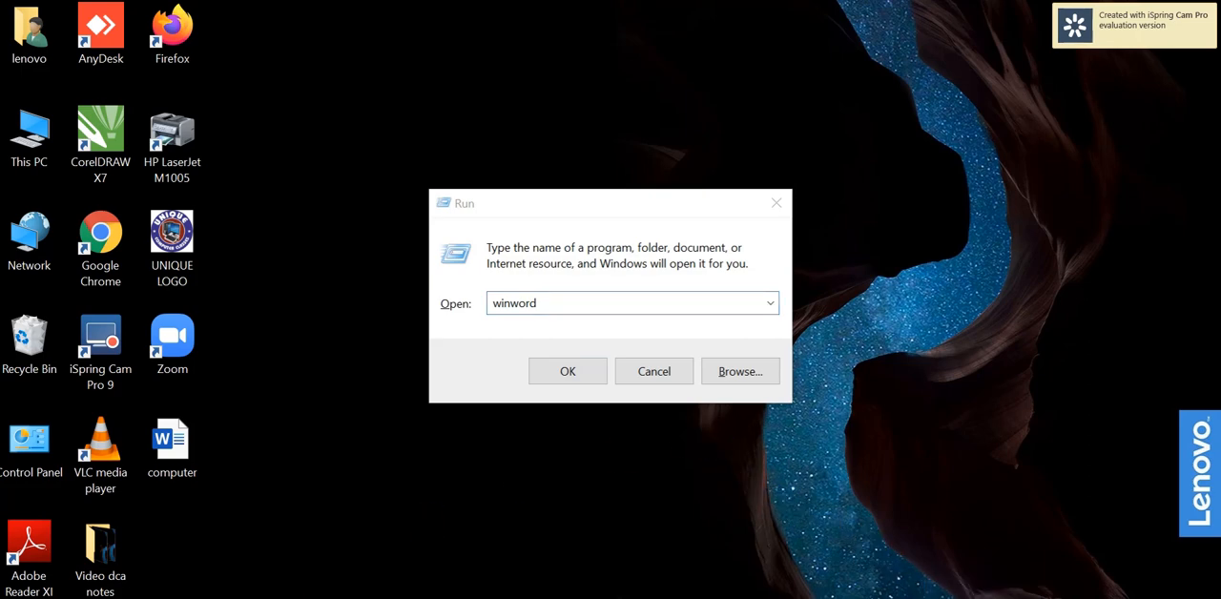
left_click(558, 304)
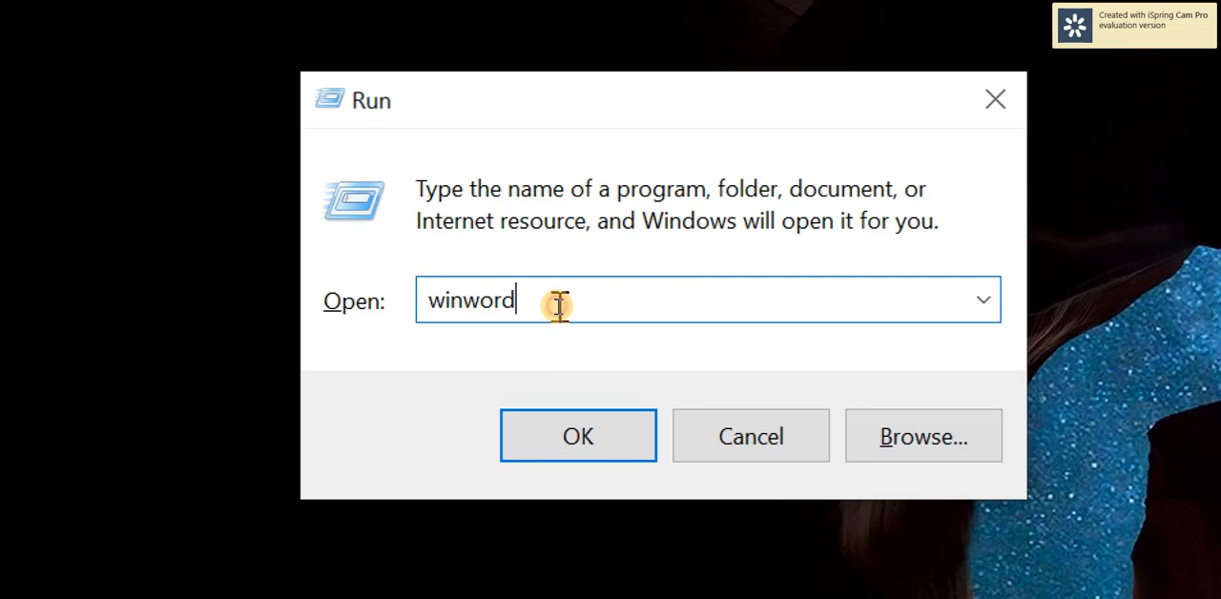
key("BackSpace")
key("BackSpace")
key("BackSpace")
key("BackSpace")
key("BackSpace")
key("BackSpace")
key("BackSpace")
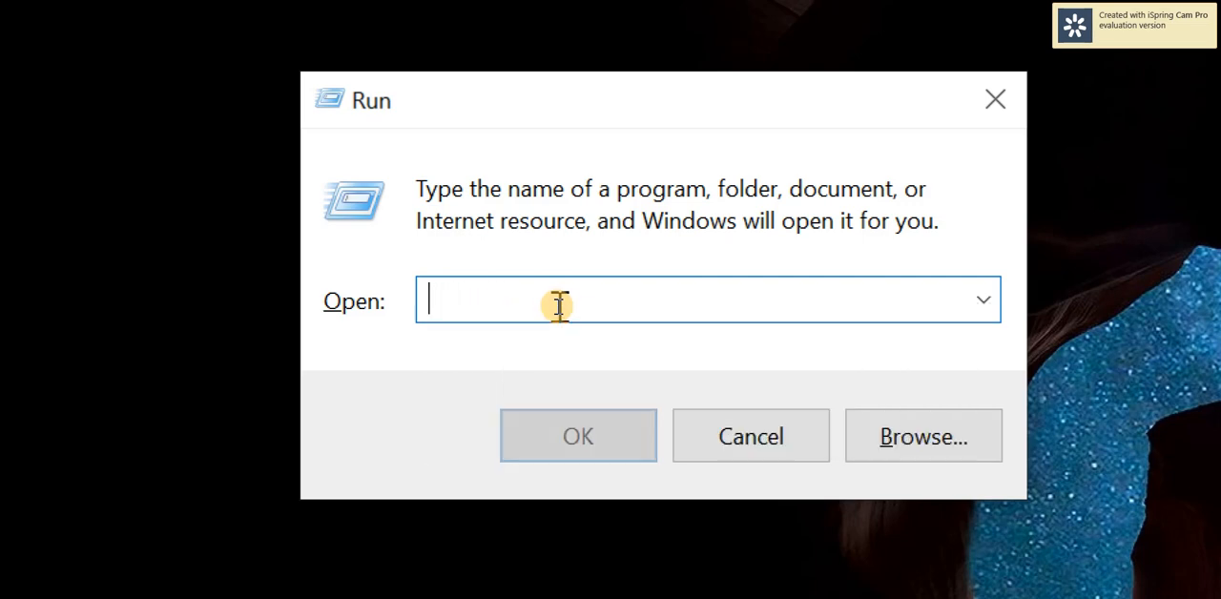
type("winword")
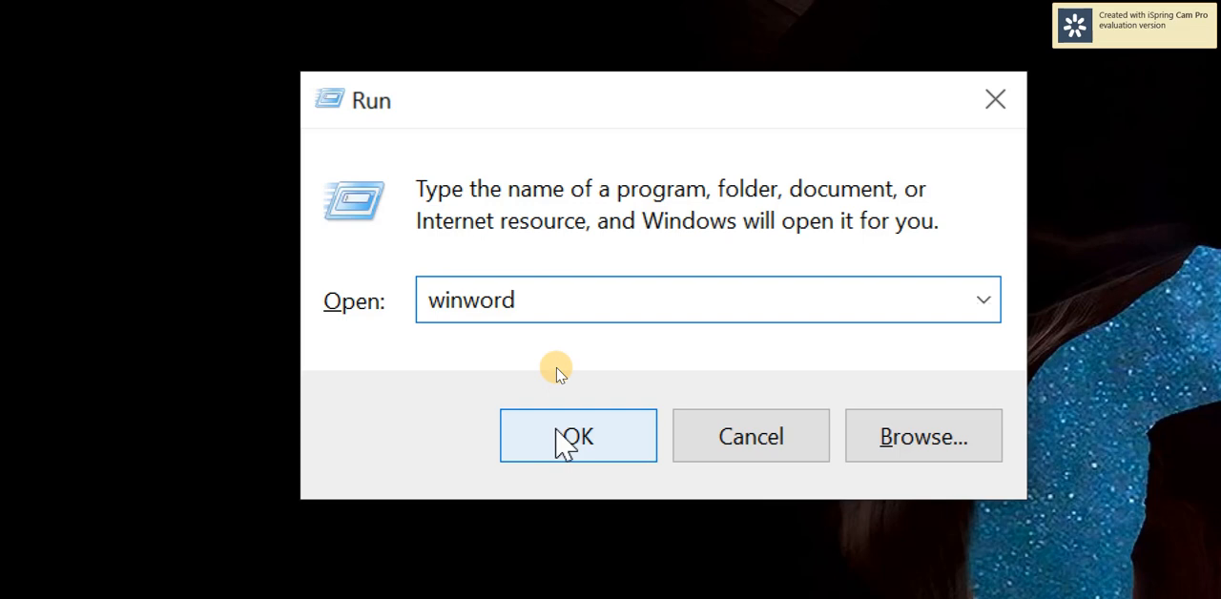
left_click(556, 428)
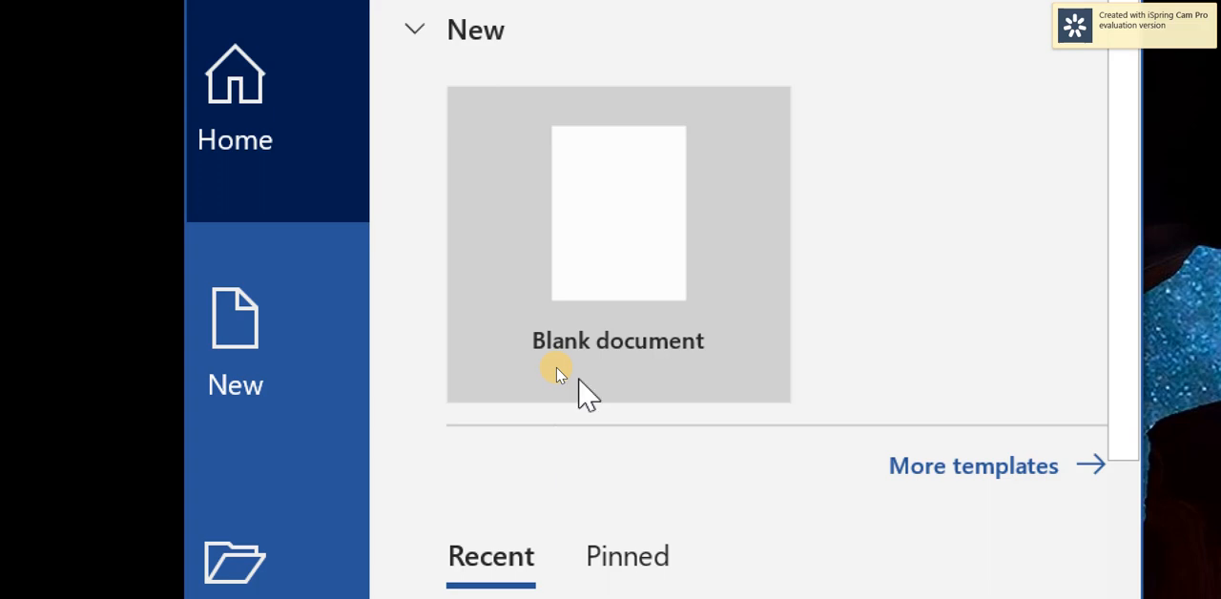
Create a blank document and maximize its window.
left_click(607, 242)
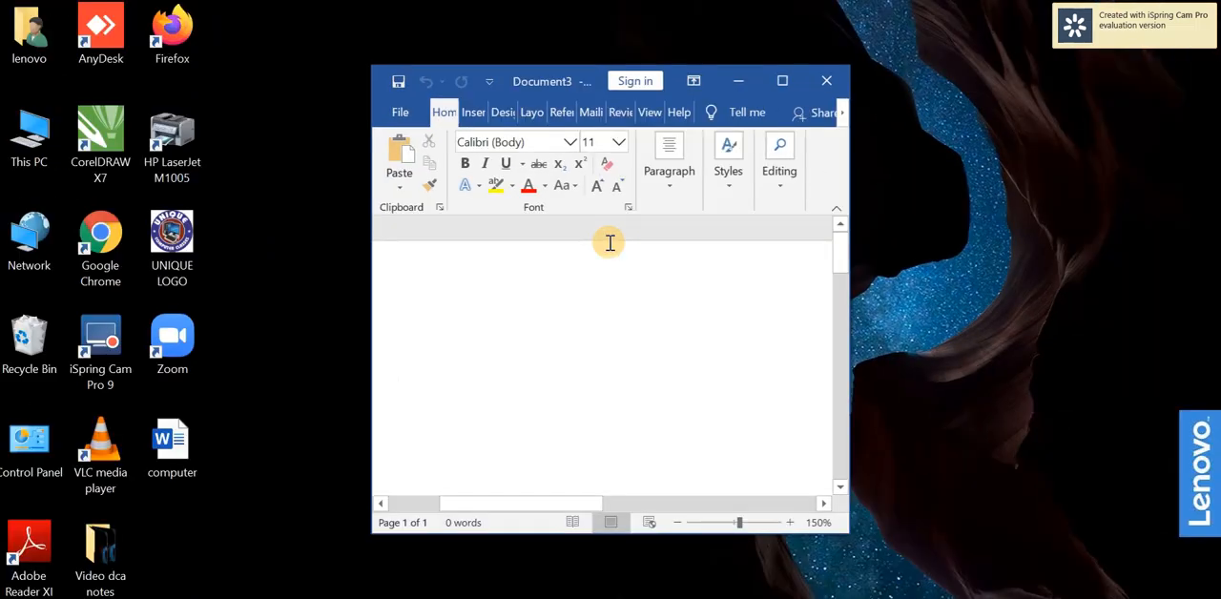
left_click(775, 81)
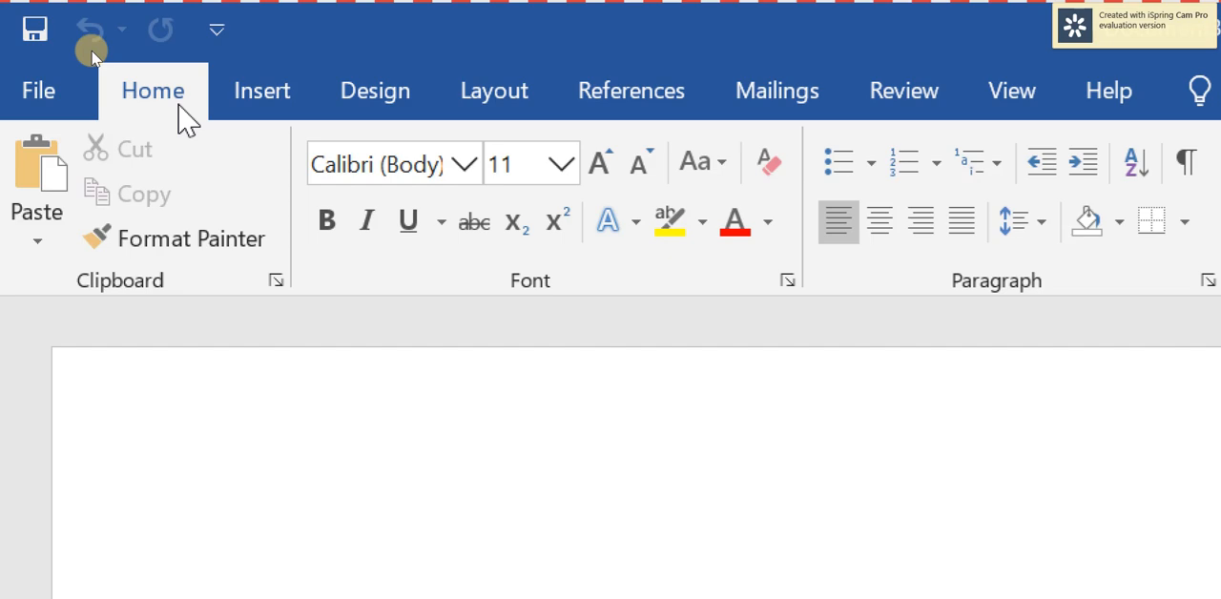
left_click(286, 107)
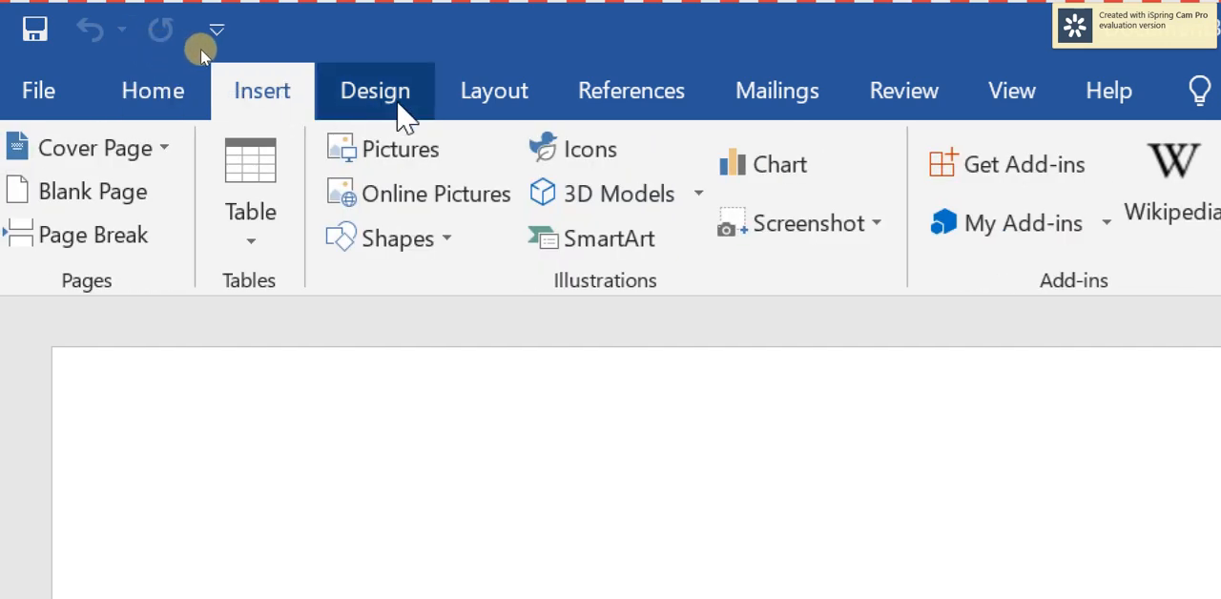
left_click(399, 107)
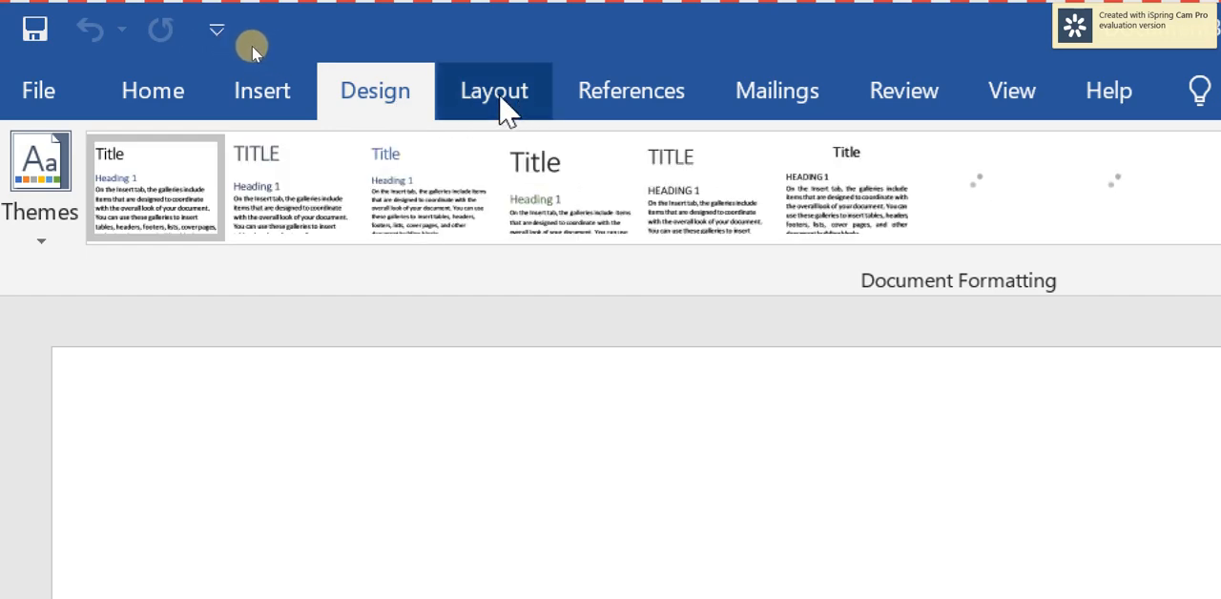
left_click(498, 99)
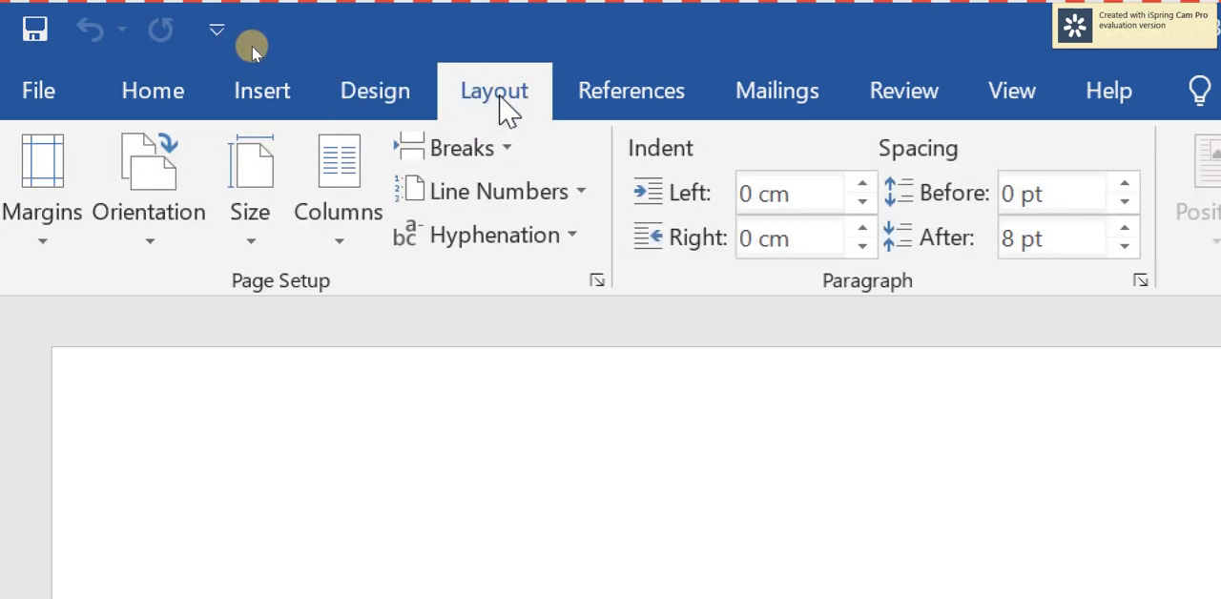
left_click(134, 107)
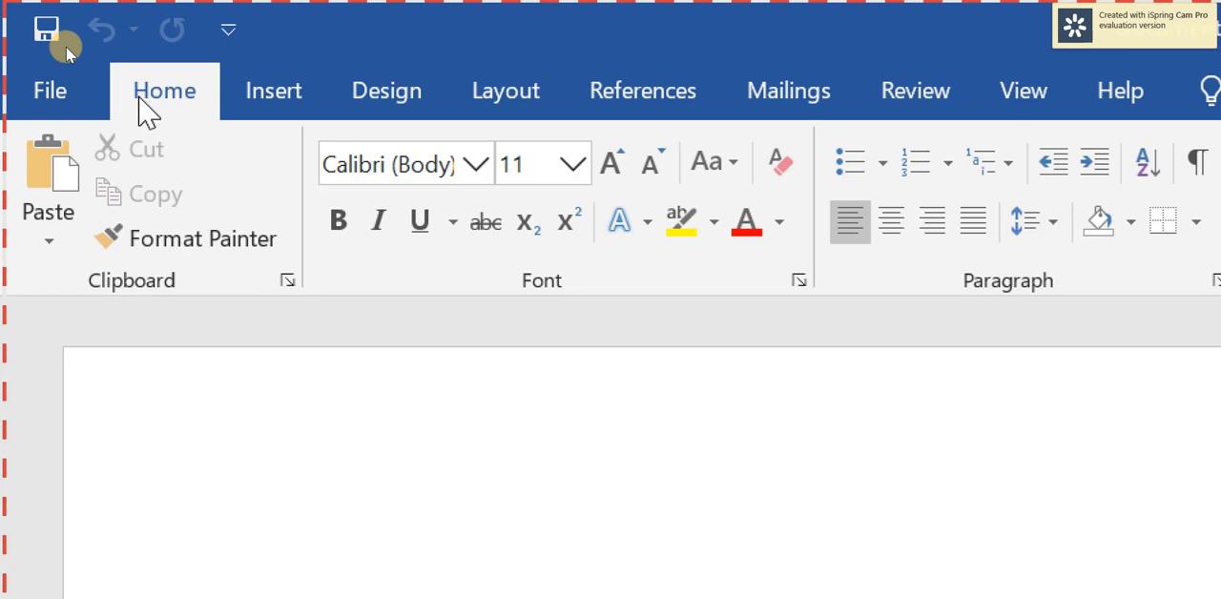
left_click(142, 96)
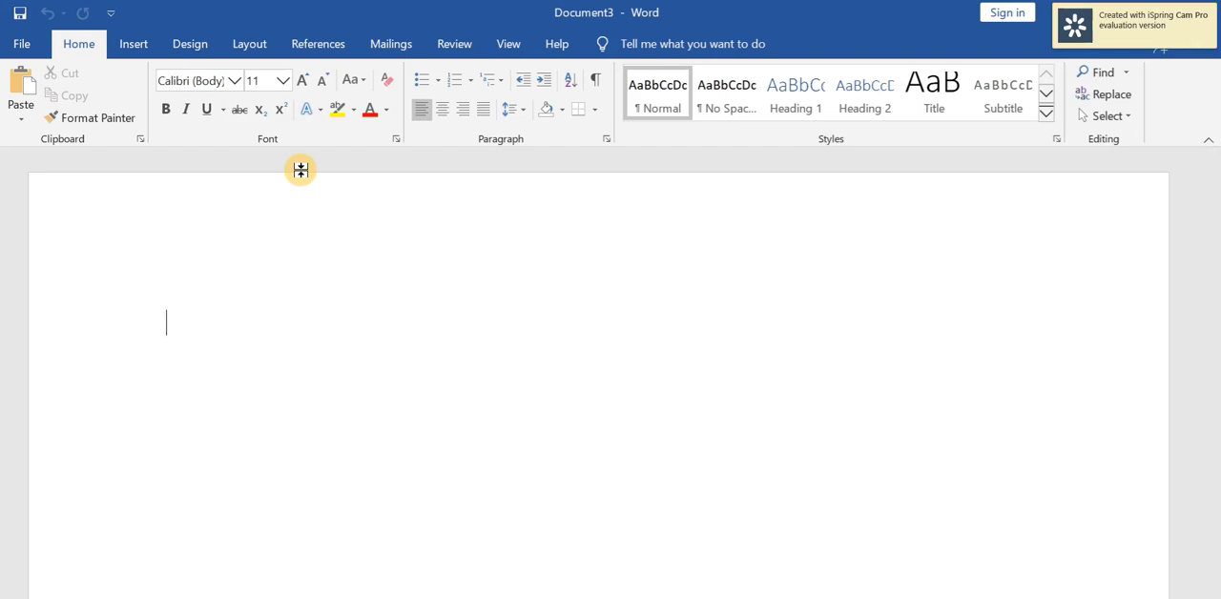
Write a sentence starting "My name is" with the author's full name, ending with a period and a new line.
type("my ")
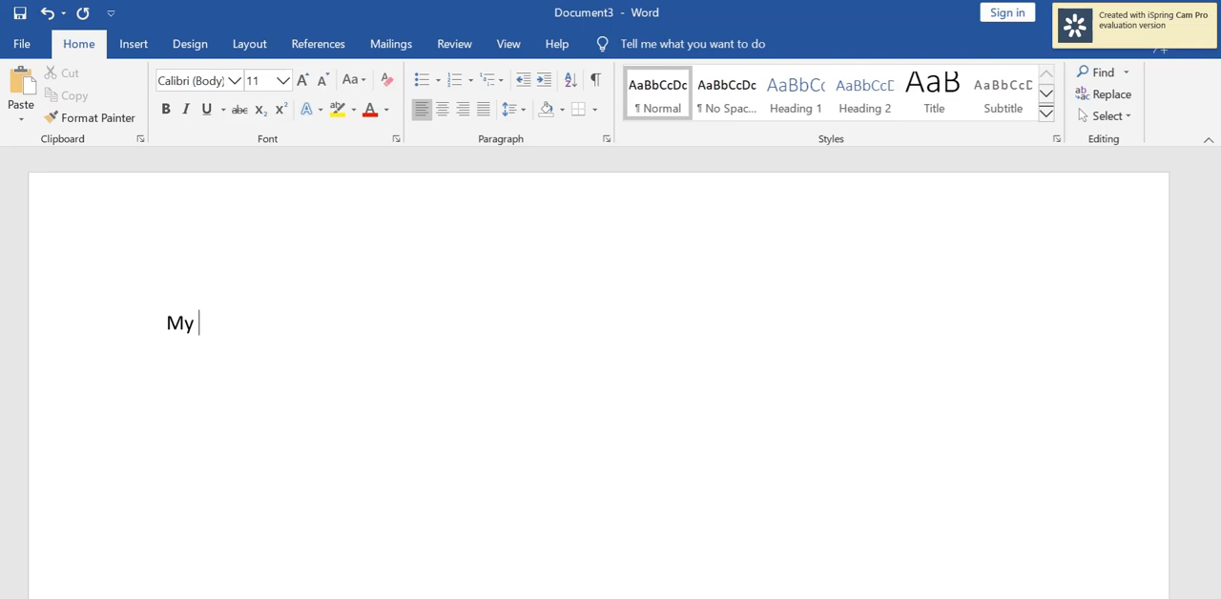
type("name is hanza")
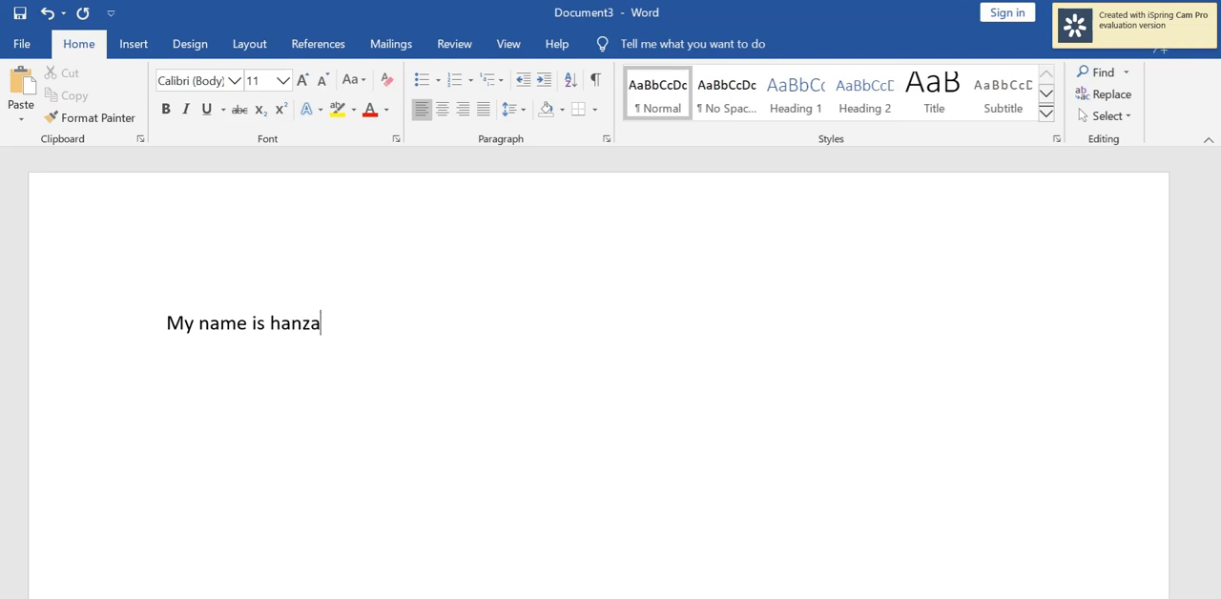
type("l iqbal.")
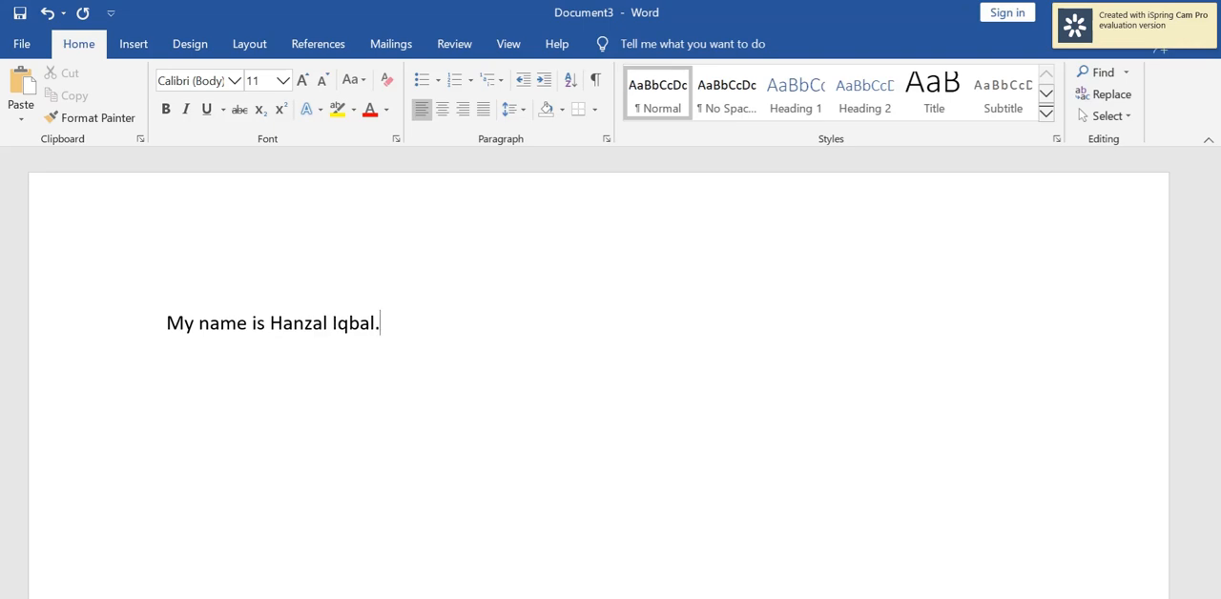
key("Return")
Switch to the open document named computer and select its whole paragraph.
left_click(873, 598)
left_click(705, 558)
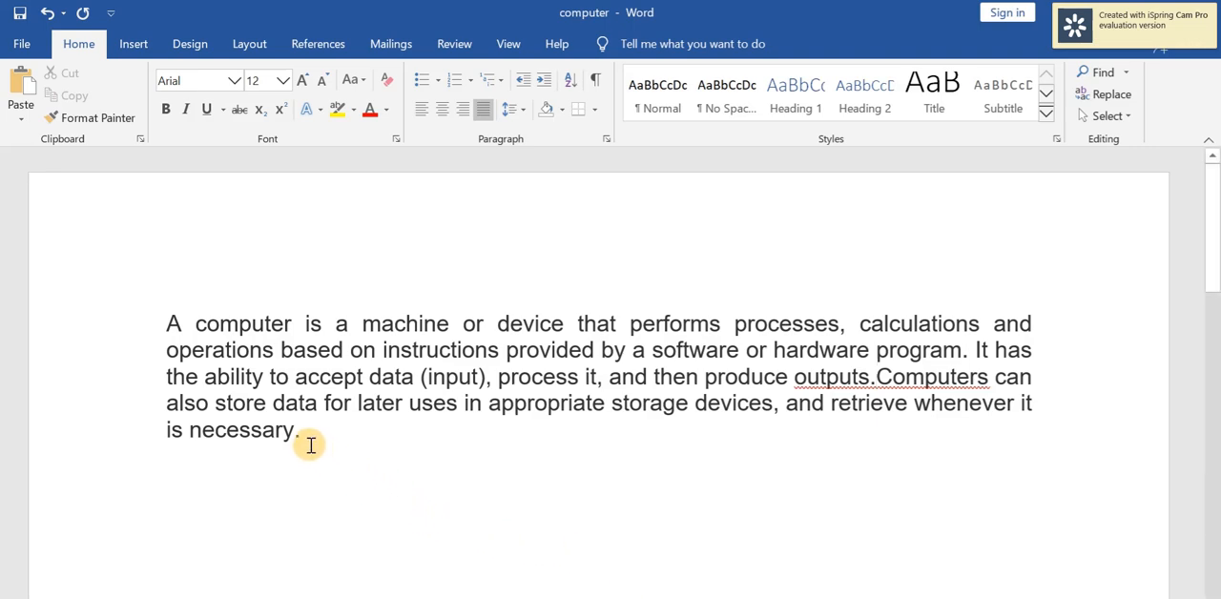
left_click_drag(309, 441, 159, 322)
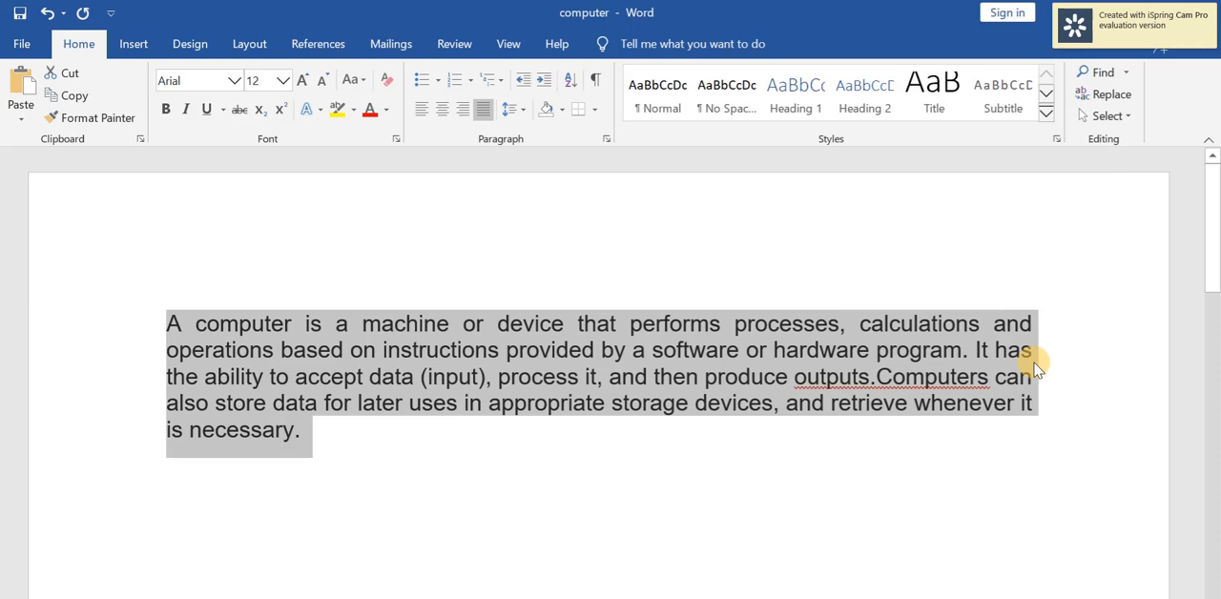
Browse the available fonts for the selected paragraph.
left_click(235, 82)
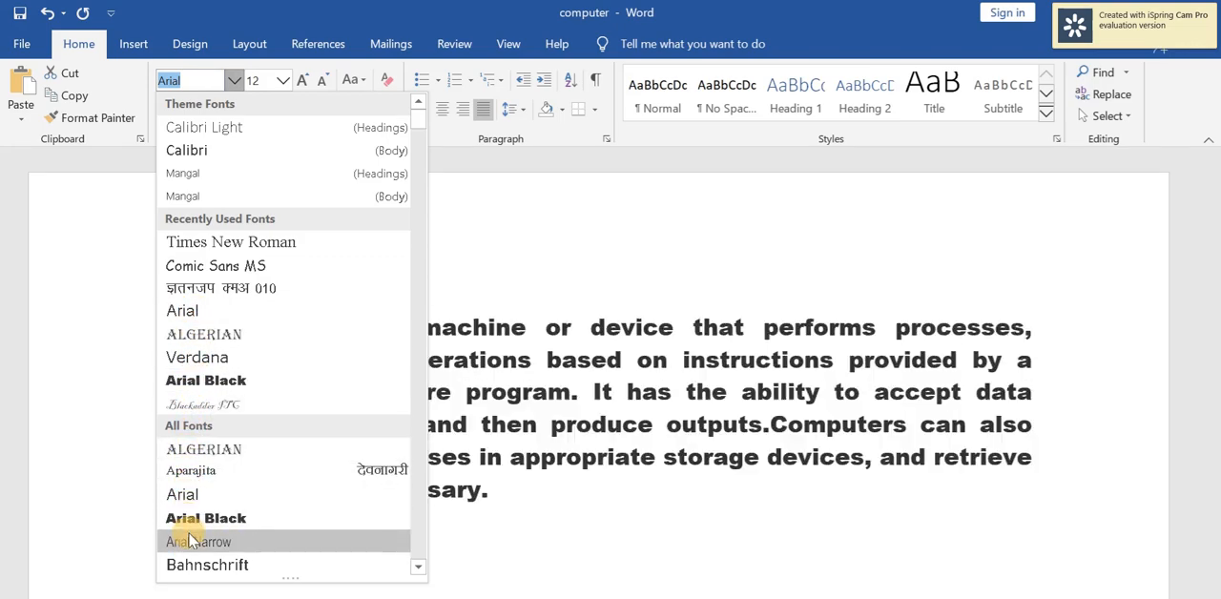
left_click(418, 567)
left_click(418, 567)
left_click(418, 571)
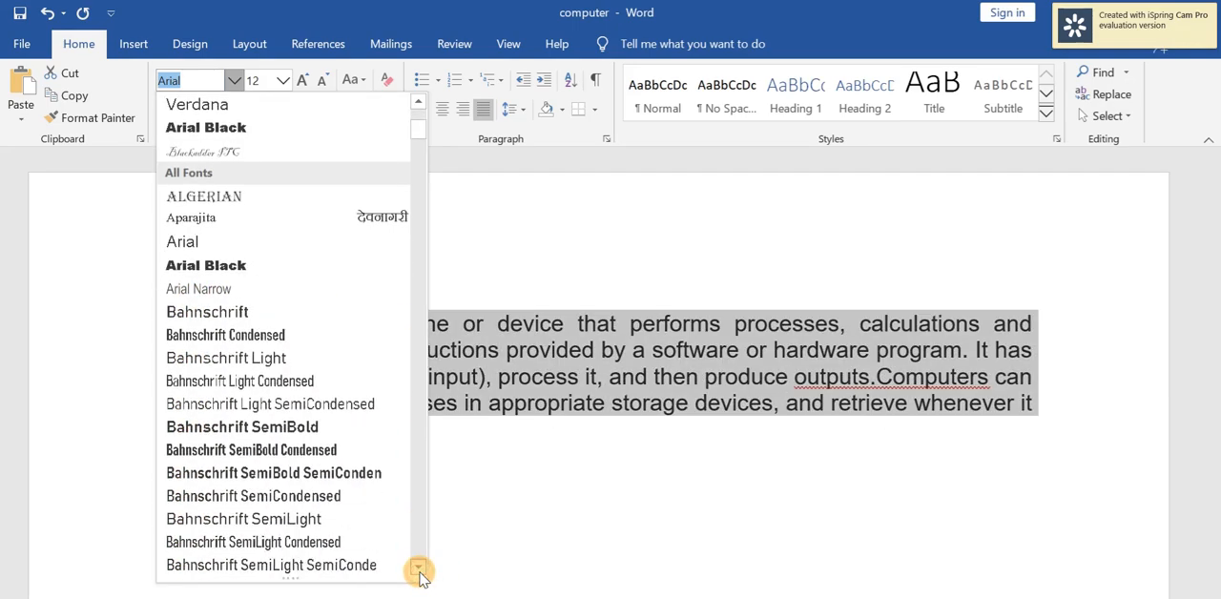
left_click(418, 570)
left_click(418, 571)
left_click(417, 570)
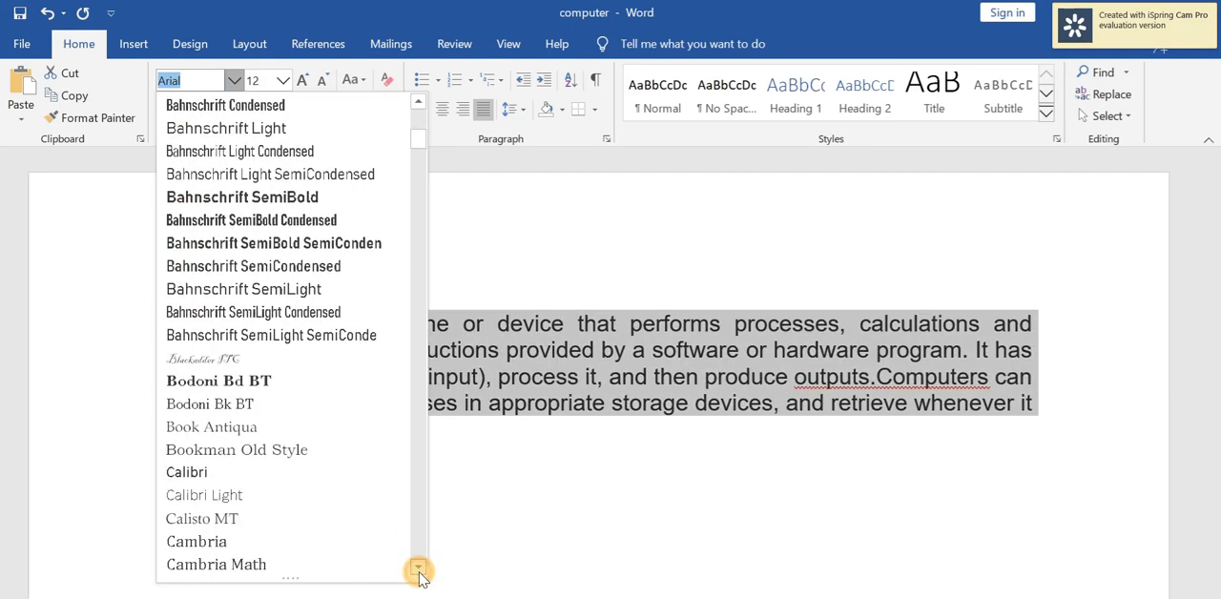
left_click(418, 570)
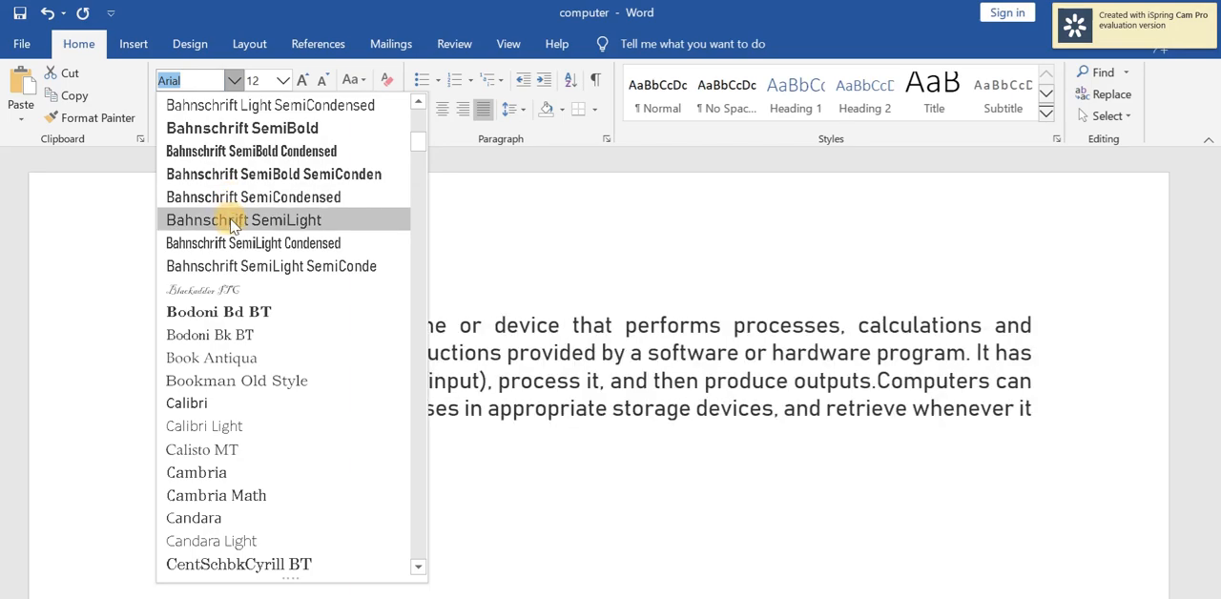
Apply the font name "Monotype cursiva" to the selected paragraph and accept using the unavailable font.
left_click(210, 84)
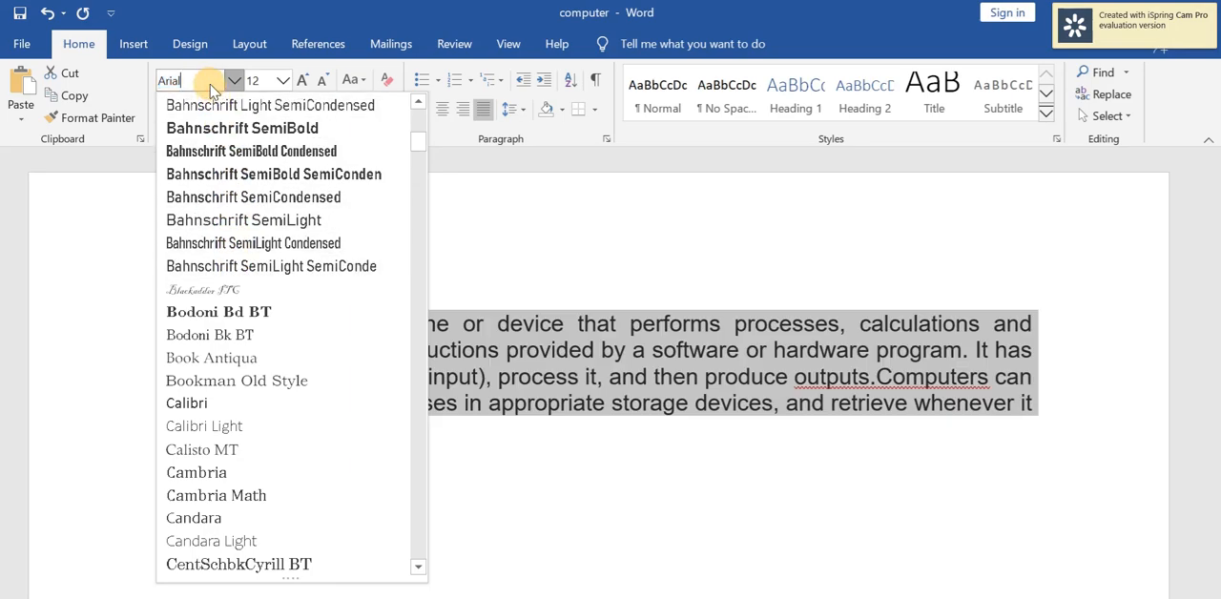
key("BackSpace")
key("BackSpace")
key("BackSpace")
key("BackSpace")
key("BackSpace")
type("Mo")
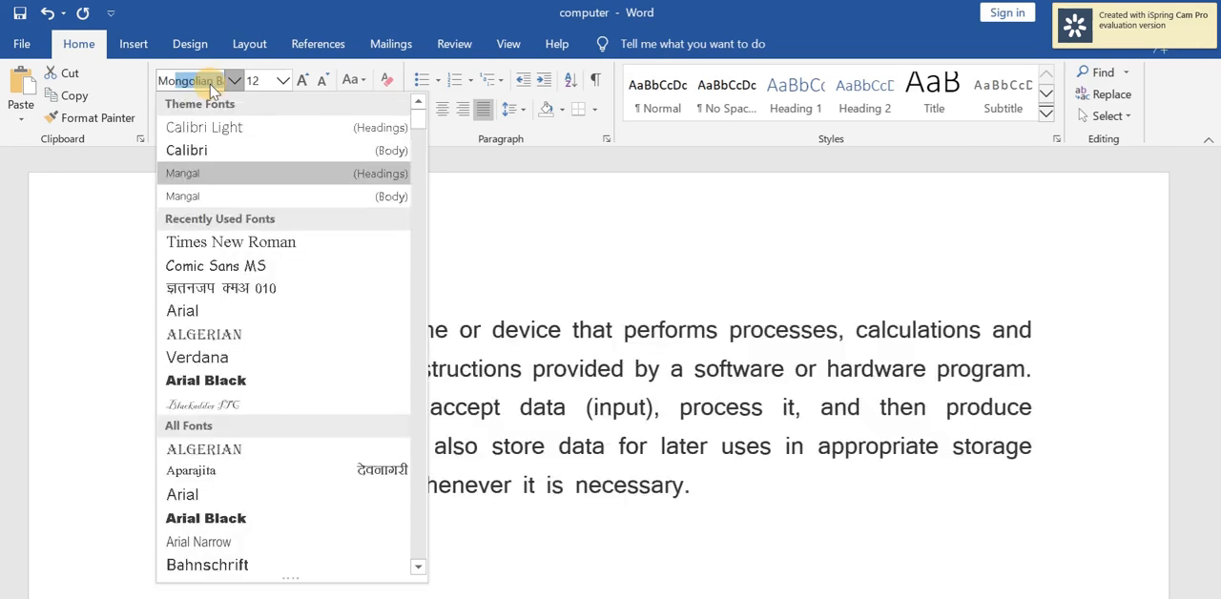
type("noty")
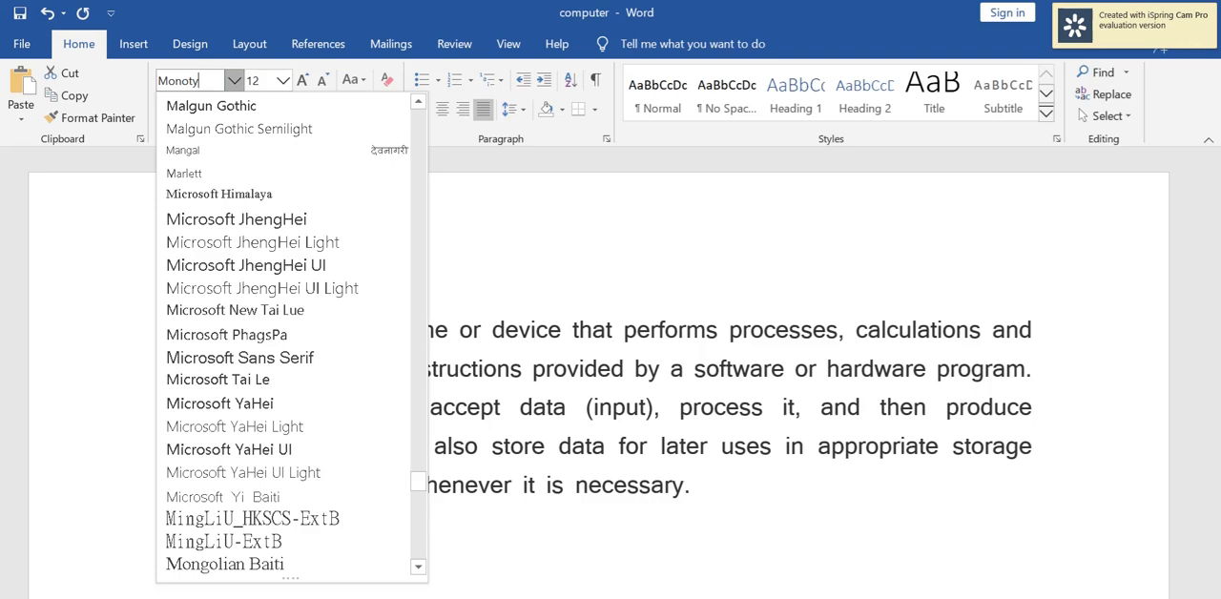
type("pe cursiva")
key("Return")
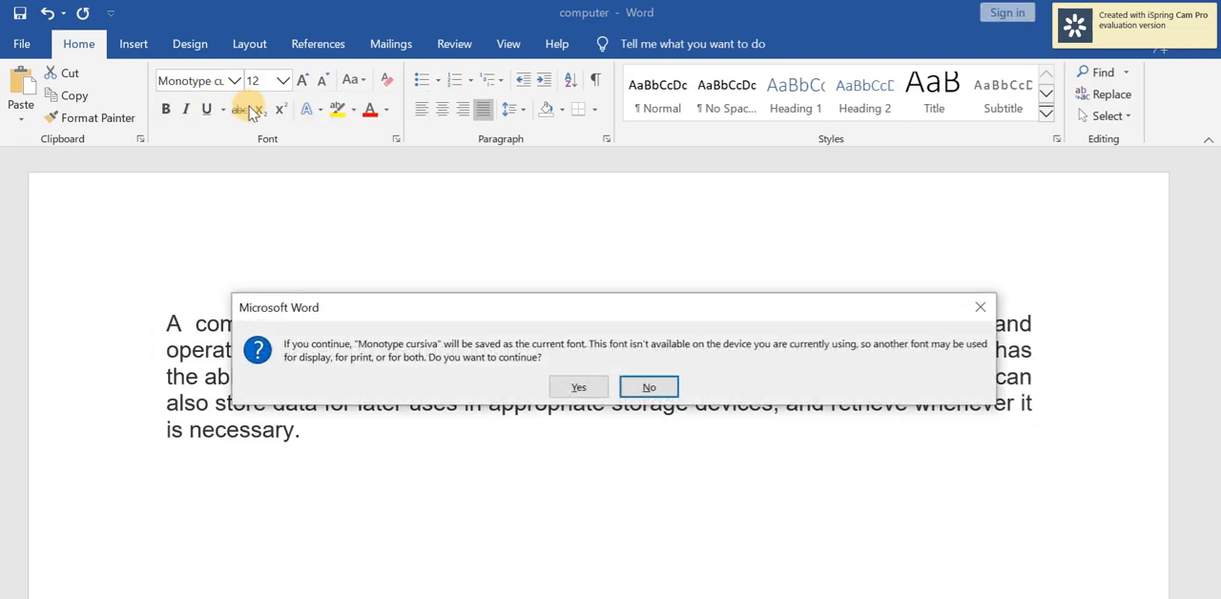
left_click(576, 390)
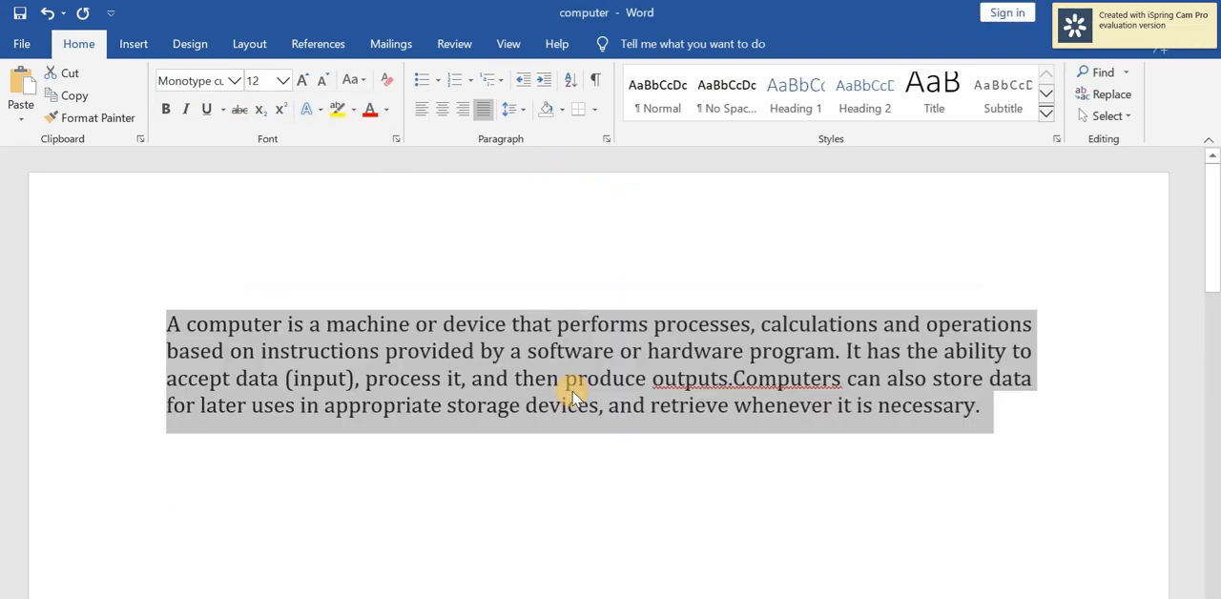
Change the paragraph's font to Comic Sans MS and clear the selection.
left_click(234, 81)
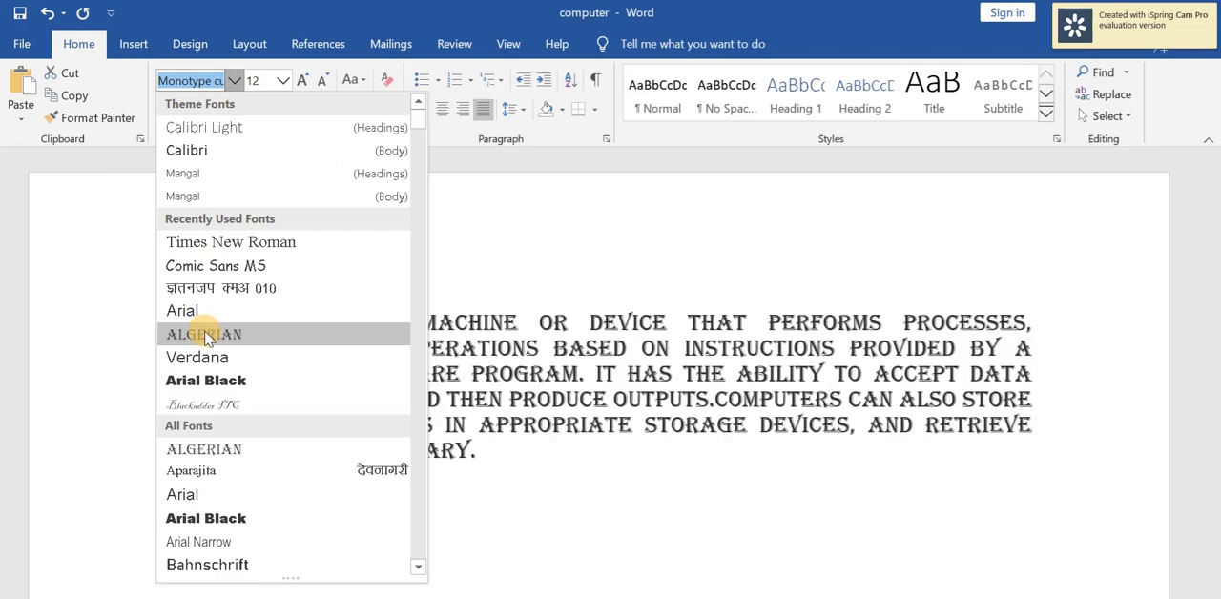
left_click(202, 272)
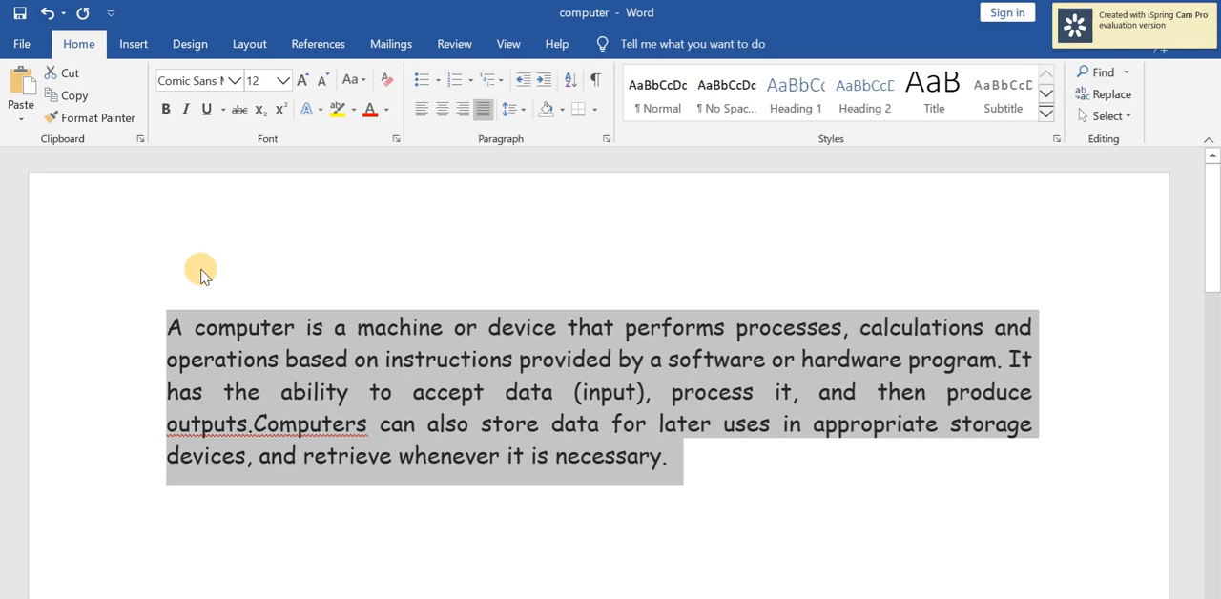
left_click(345, 393)
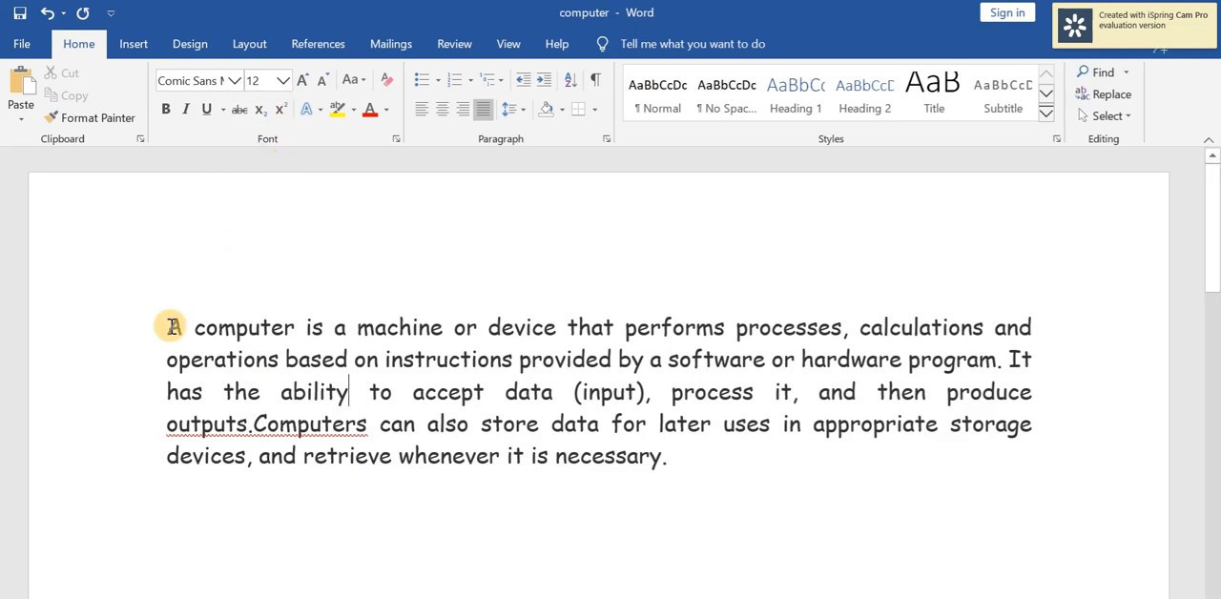
Set the font size of the whole paragraph to 500.
left_click_drag(170, 327, 668, 464)
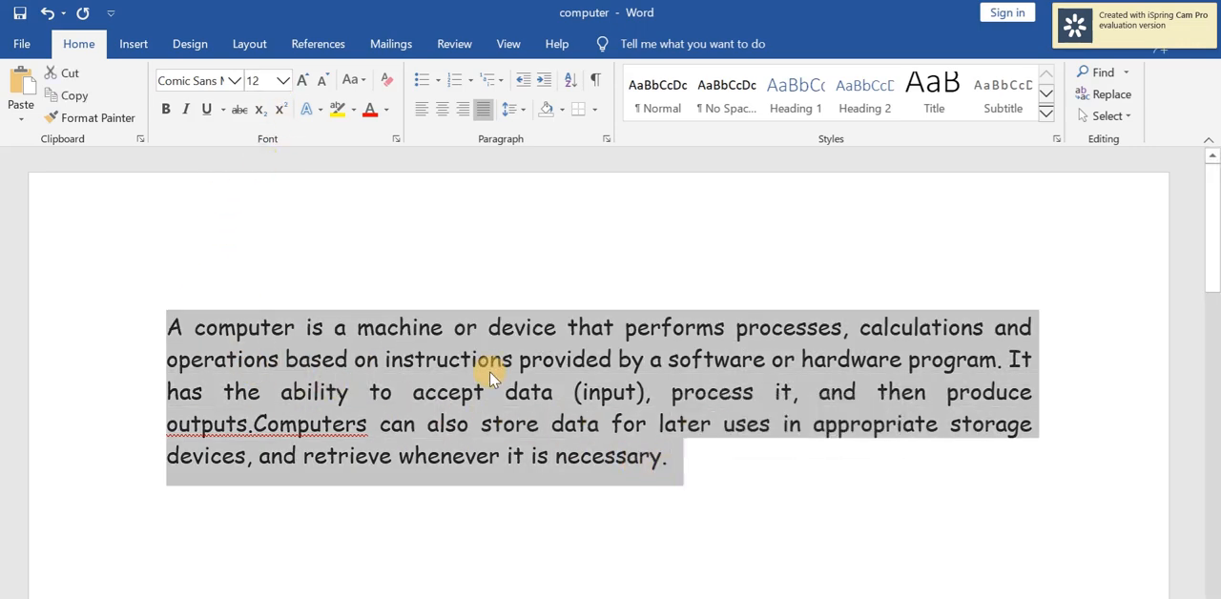
left_click(283, 81)
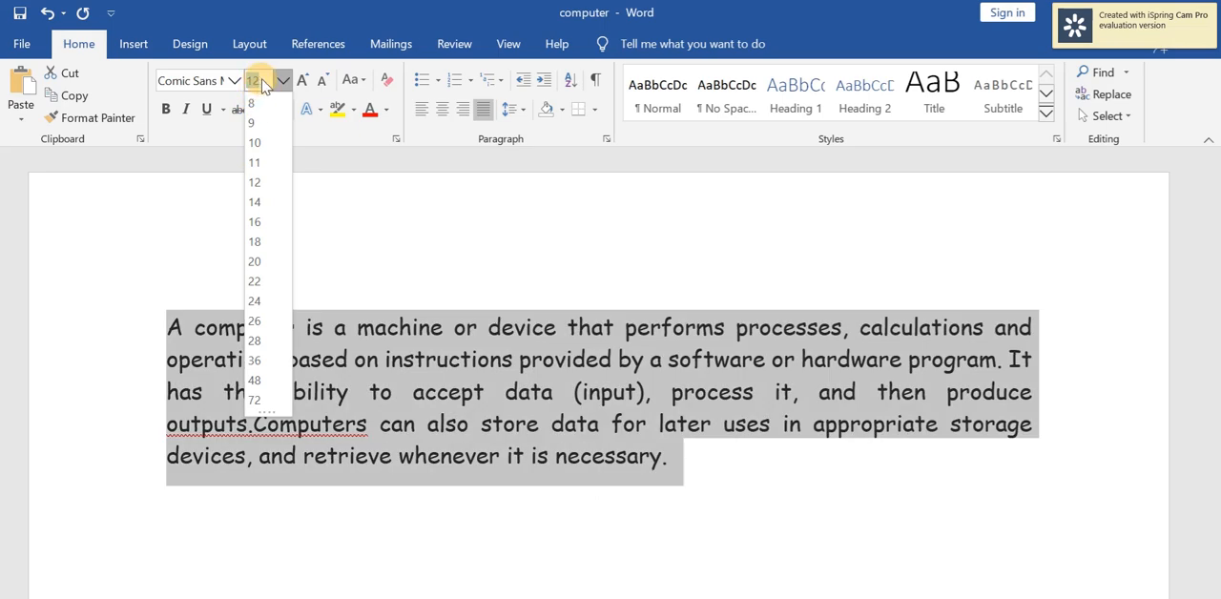
type("1")
key("BackSpace")
type("500")
key("Return")
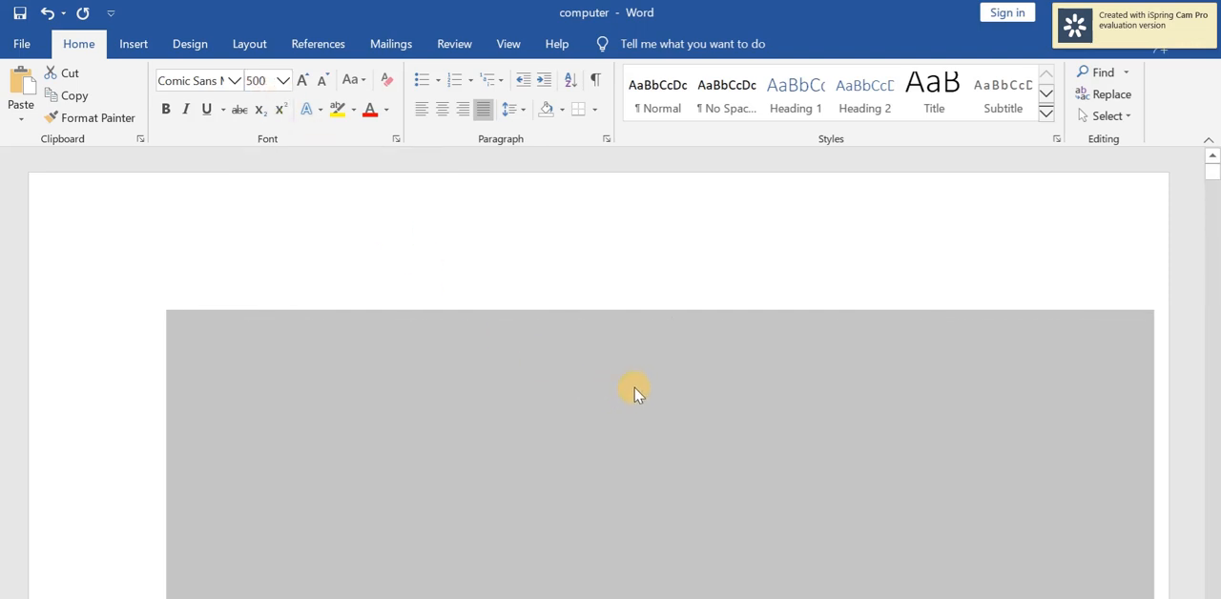
scroll(637, 395, "down", 5)
scroll(637, 391, "down", 8)
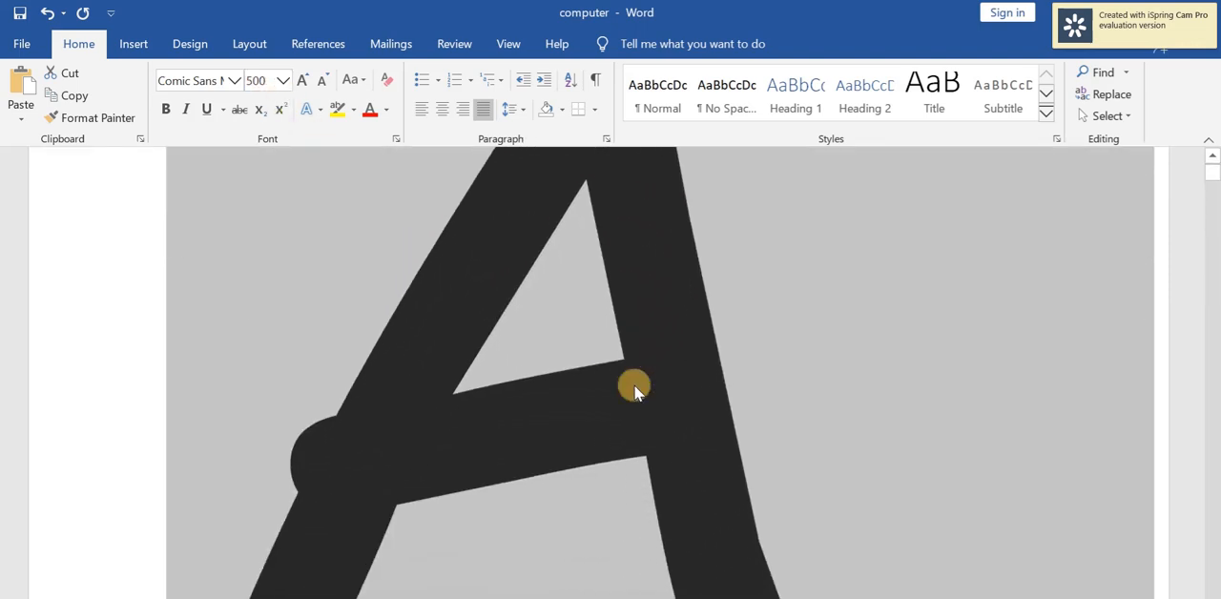
Set the font size of the selected paragraph to 10.
scroll(638, 391, "up", 5)
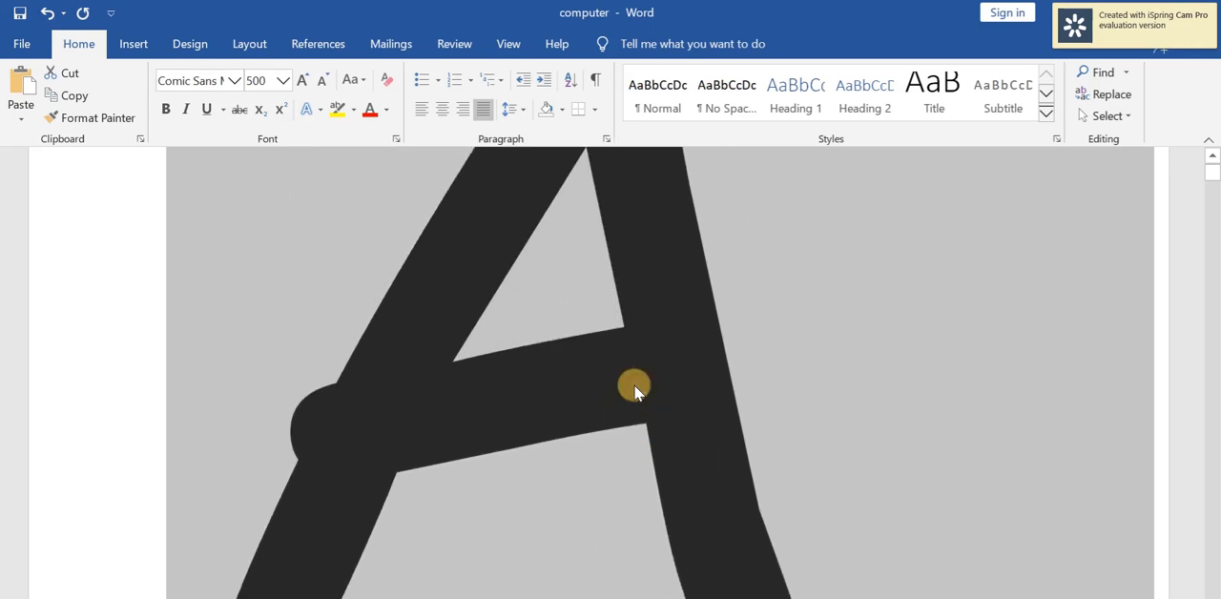
scroll(638, 391, "down", 6)
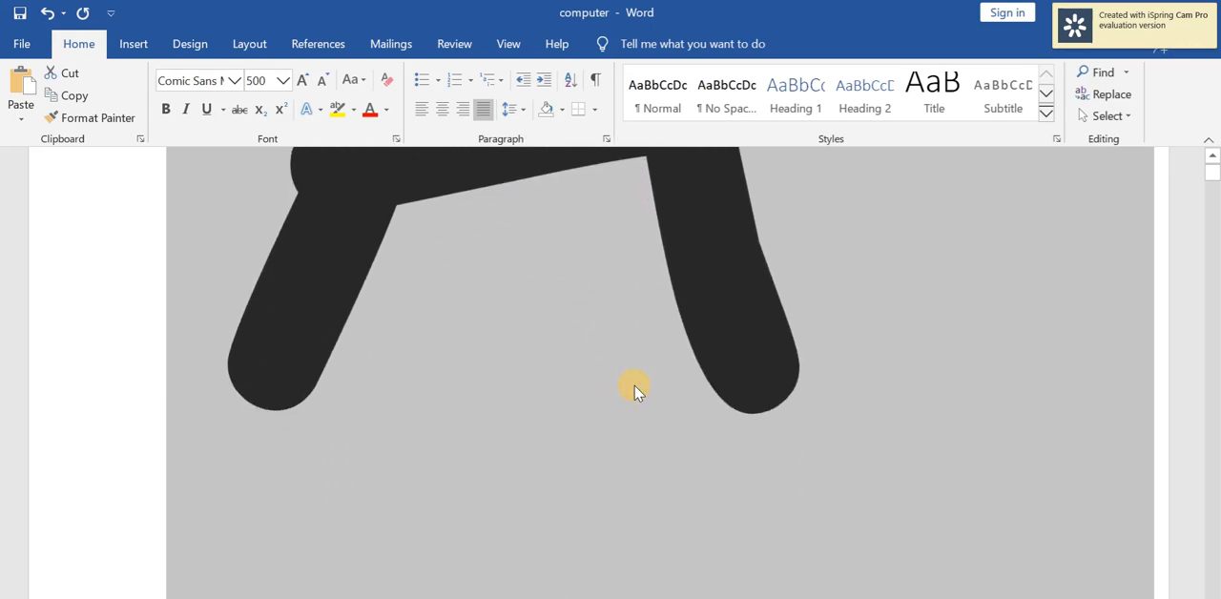
scroll(637, 391, "up", 8)
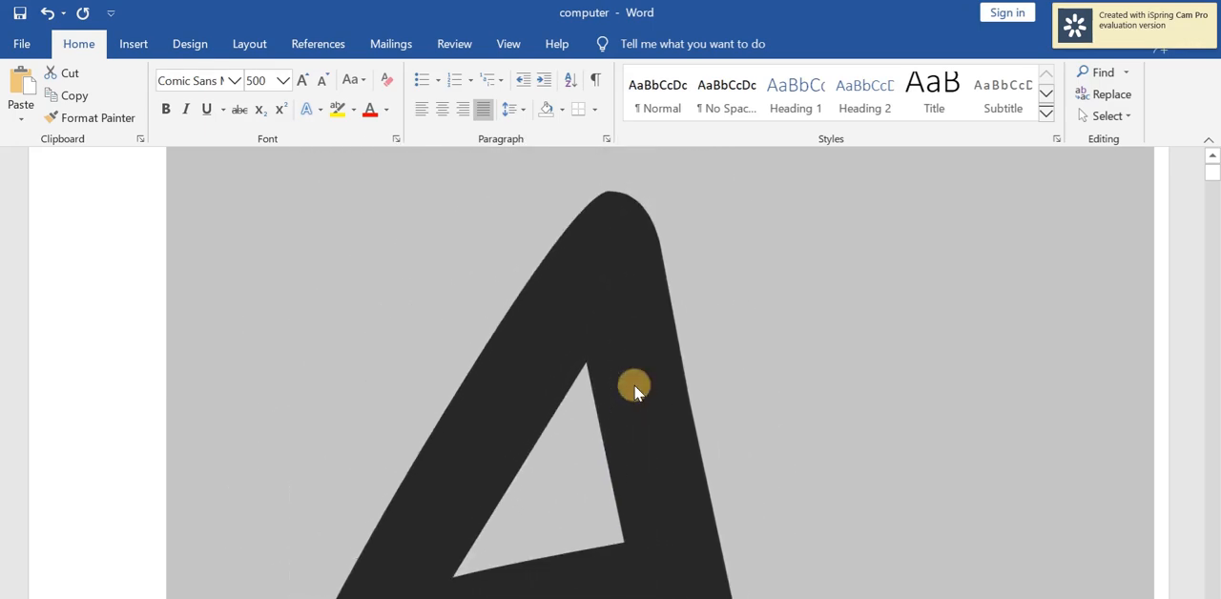
scroll(634, 386, "down", 3)
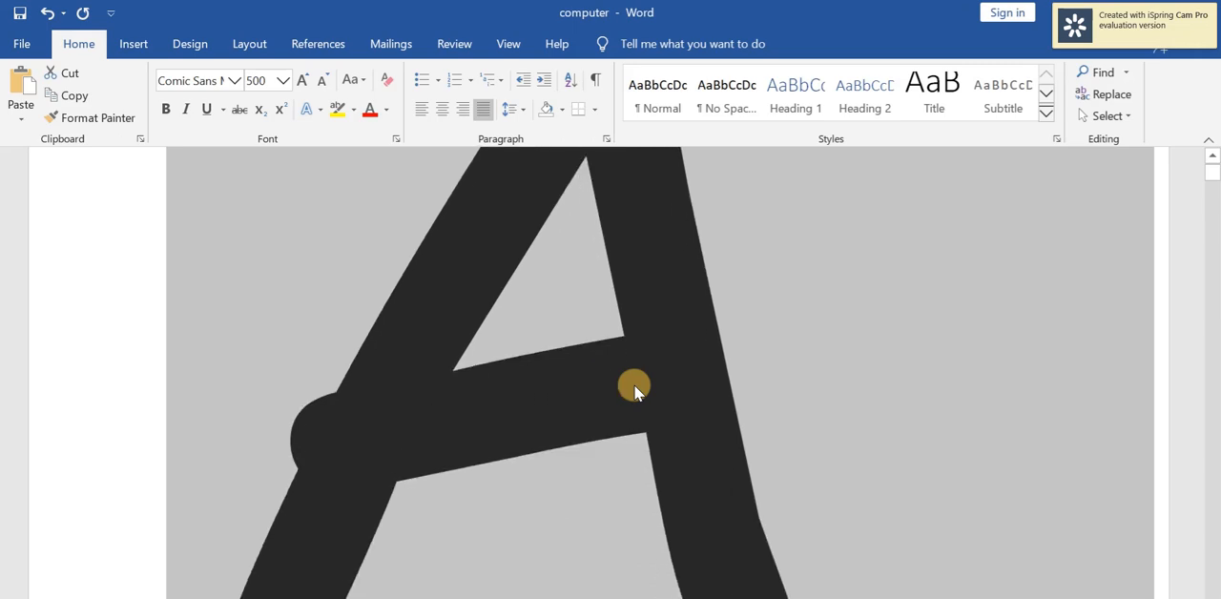
left_click(284, 80)
type("10")
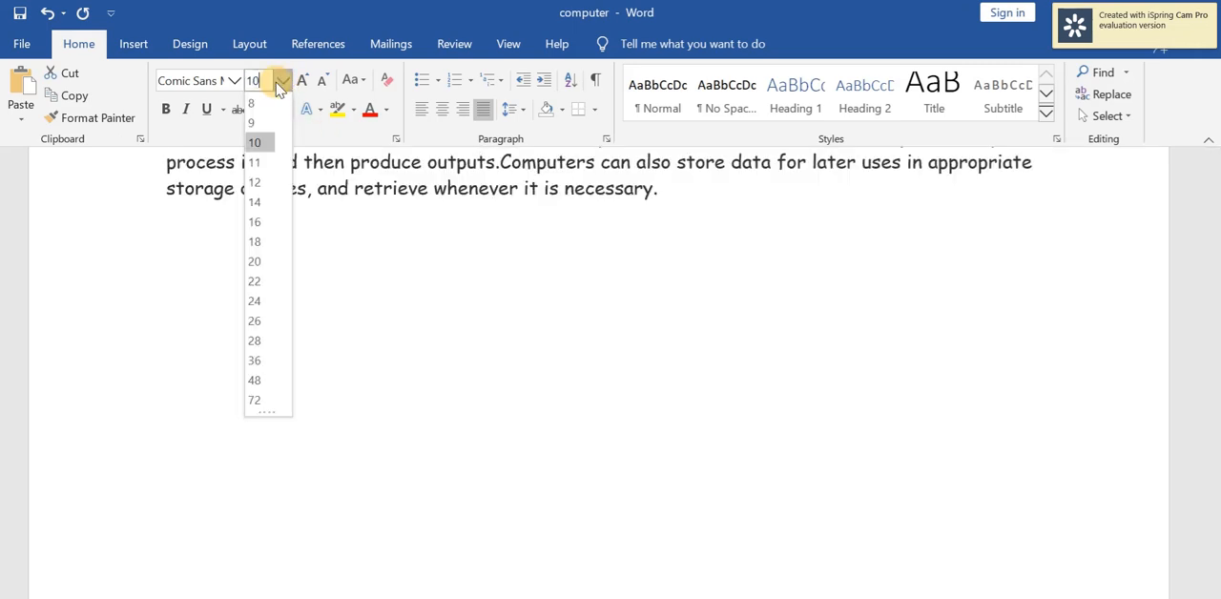
key("Return")
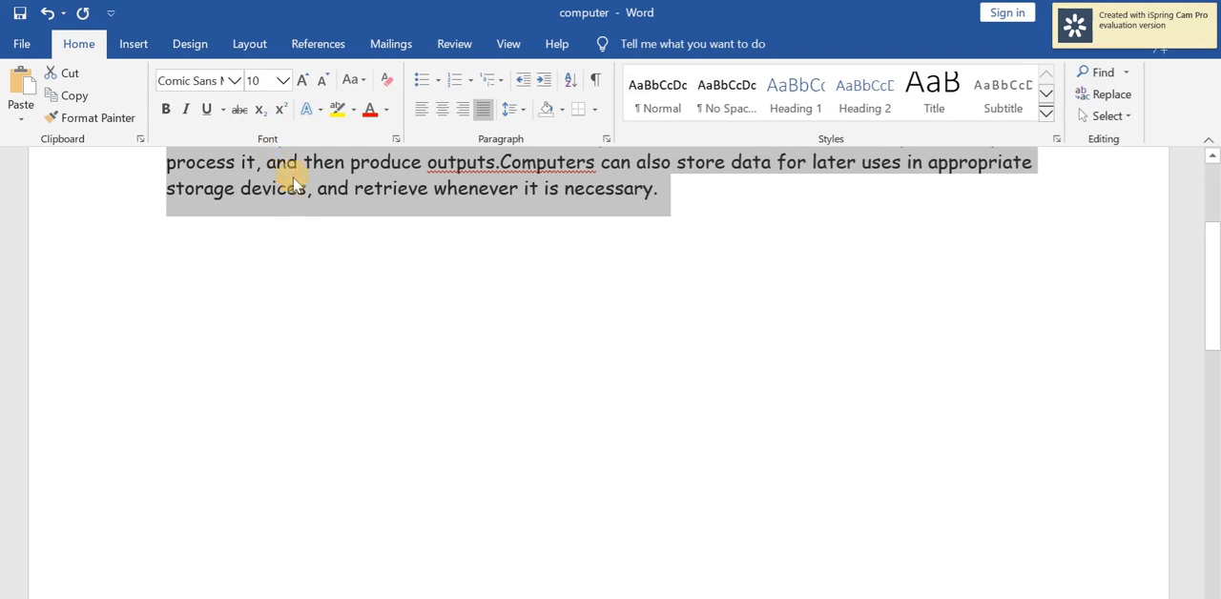
scroll(303, 210, "up", 4)
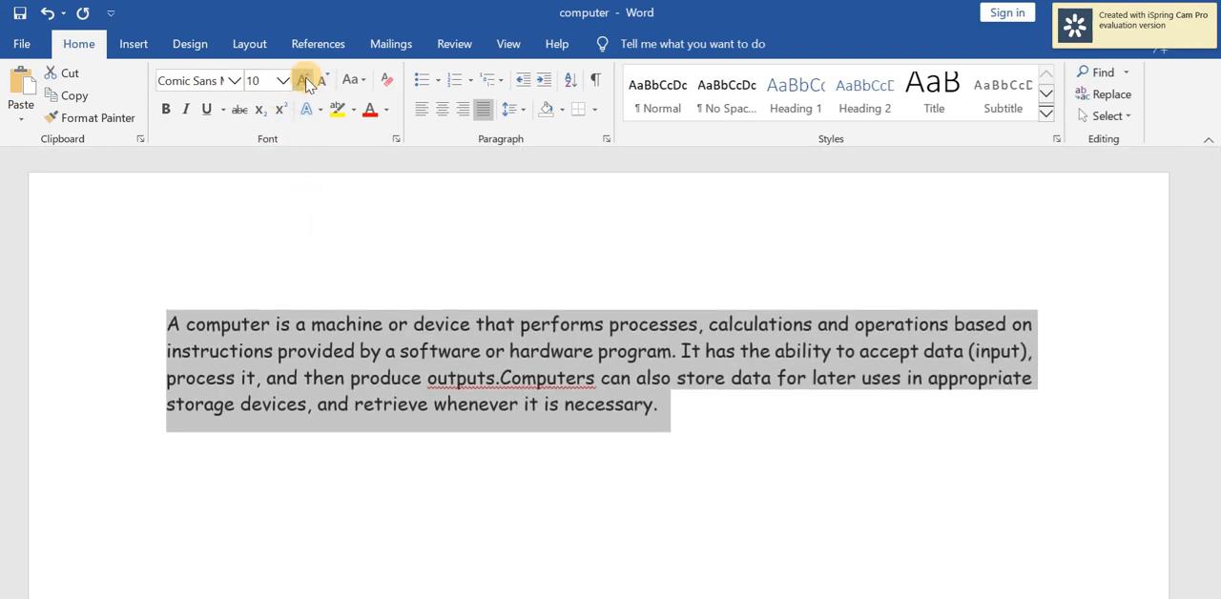
Set the paragraph's font size to 5 and afterwards reduce it to 1.
left_click(267, 81)
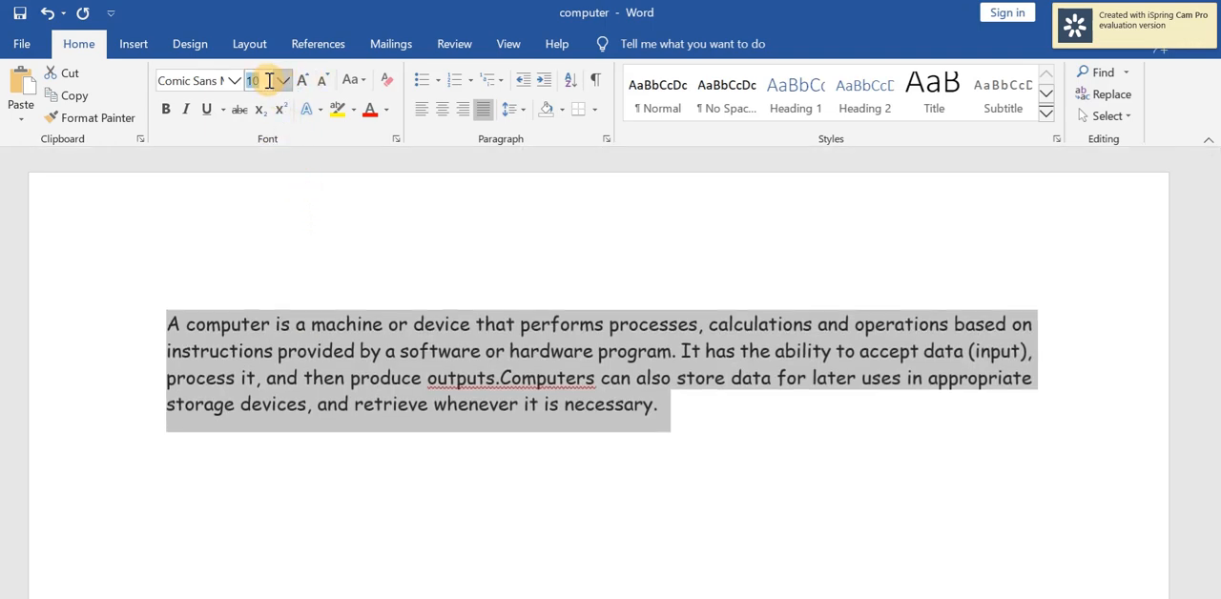
type("5")
key("Return")
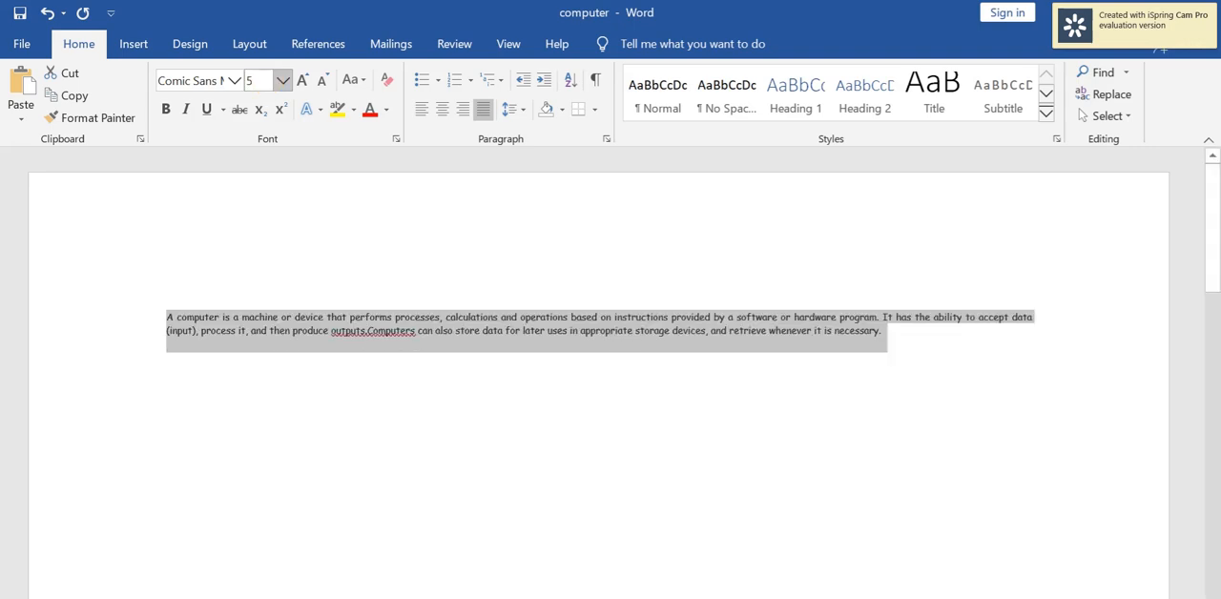
left_click(263, 84)
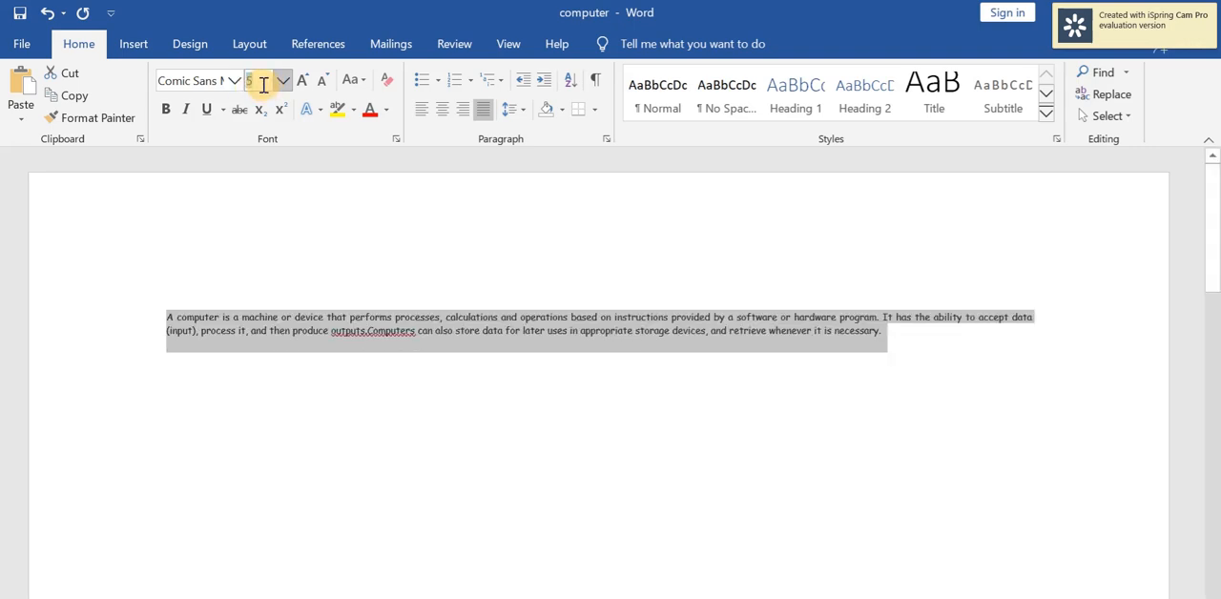
type("1")
key("Return")
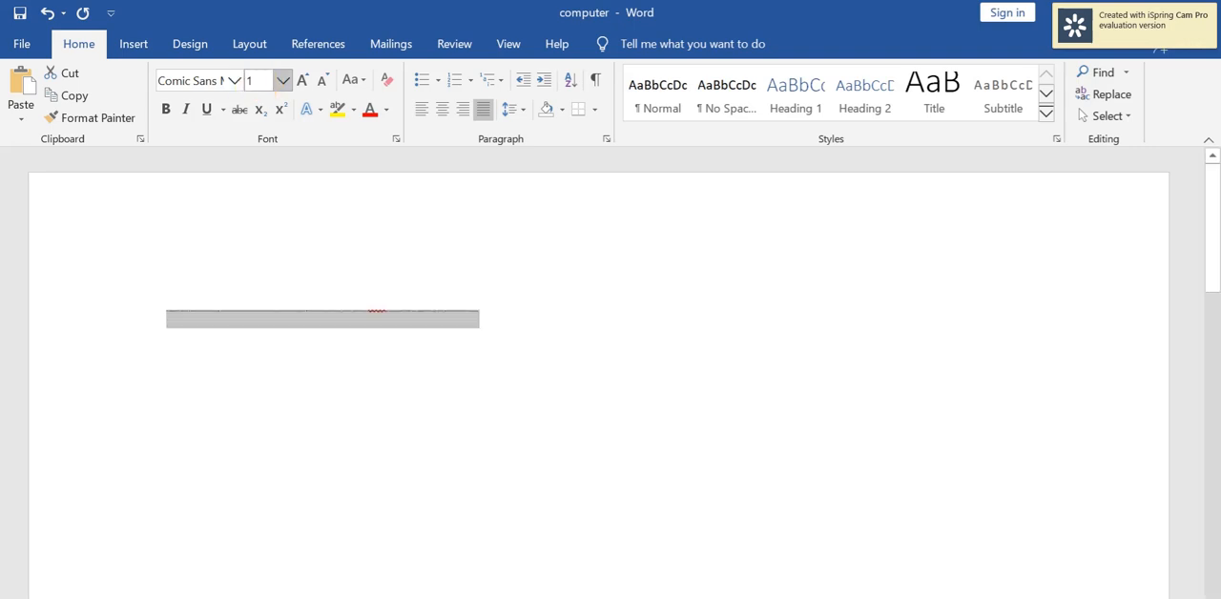
Grow the paragraph's font one increment at a time up to size 12.
left_click(307, 86)
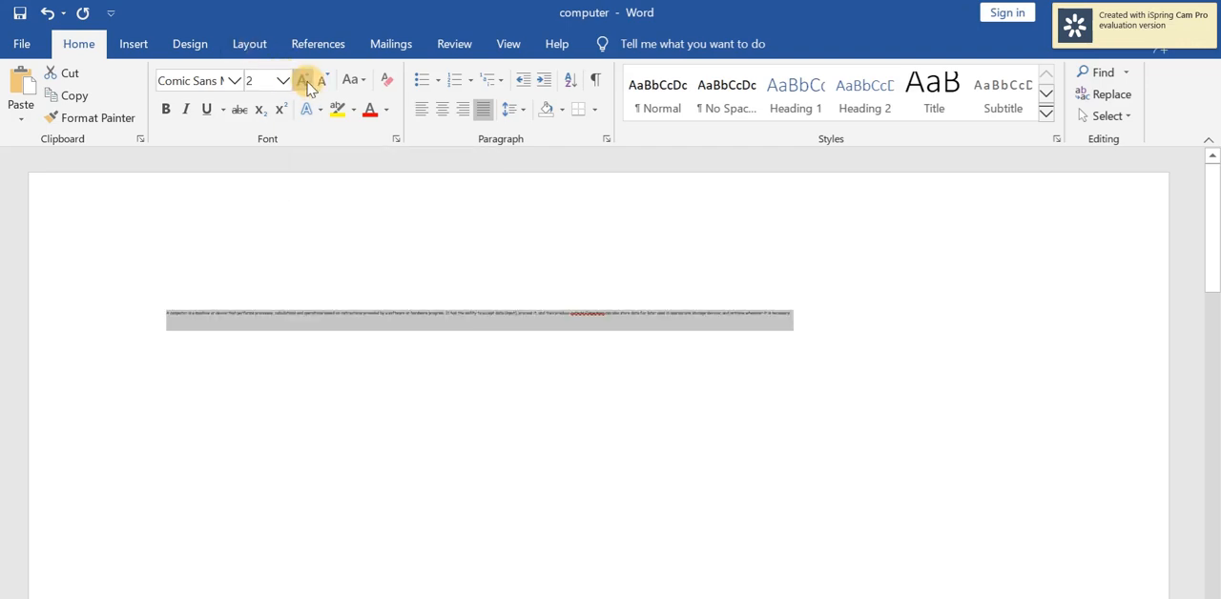
left_click(307, 86)
left_click(307, 85)
left_click(307, 86)
left_click(307, 86)
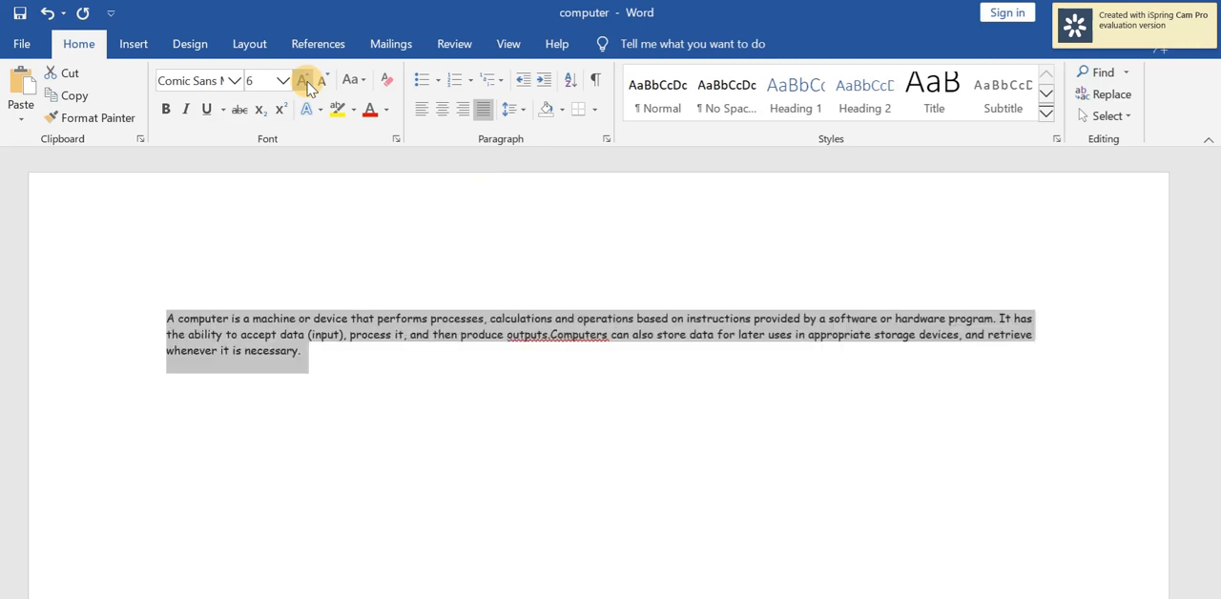
left_click(307, 86)
left_click(307, 86)
left_click(307, 86)
left_click(307, 86)
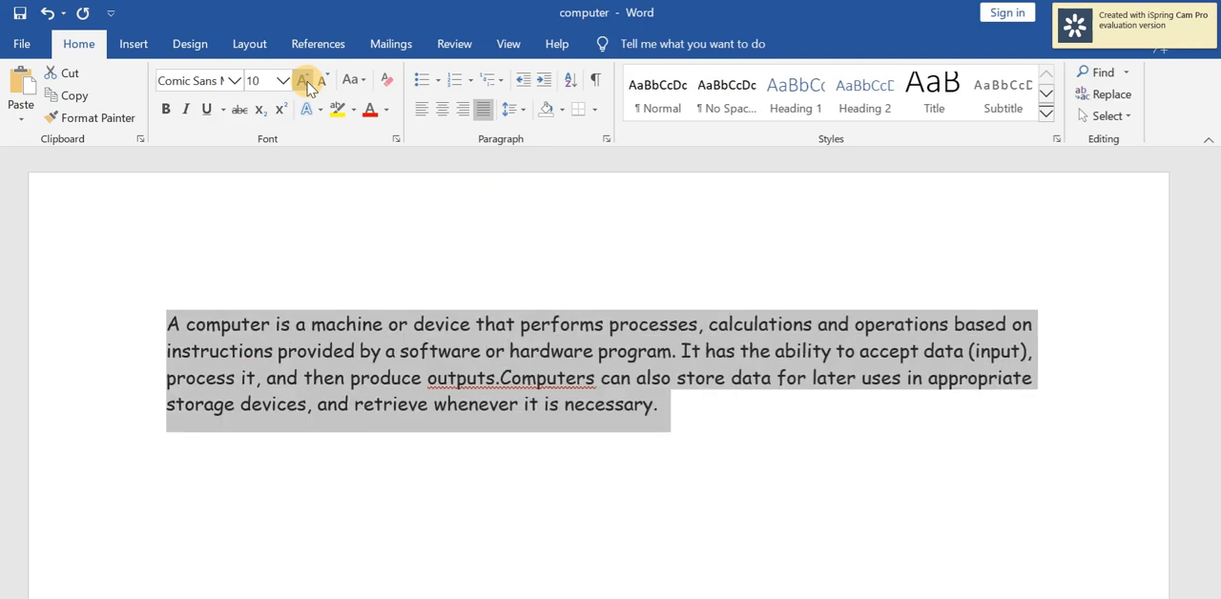
left_click(308, 85)
left_click(307, 86)
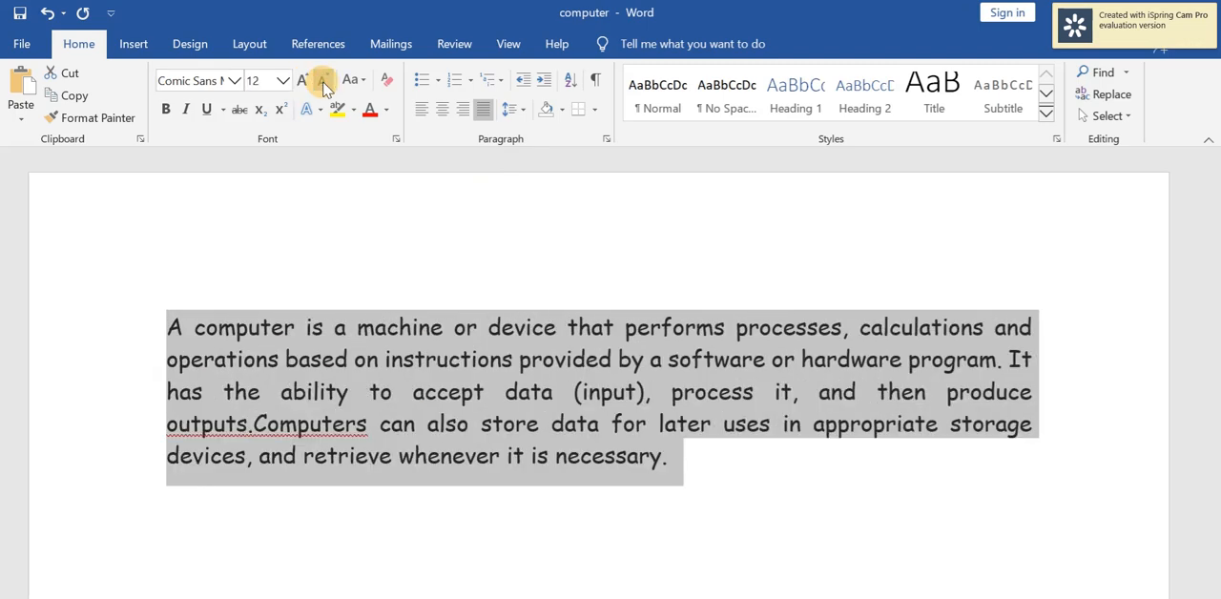
Shrink and grow the paragraph's font repeatedly in single increments, ending at size 7.
left_click(324, 85)
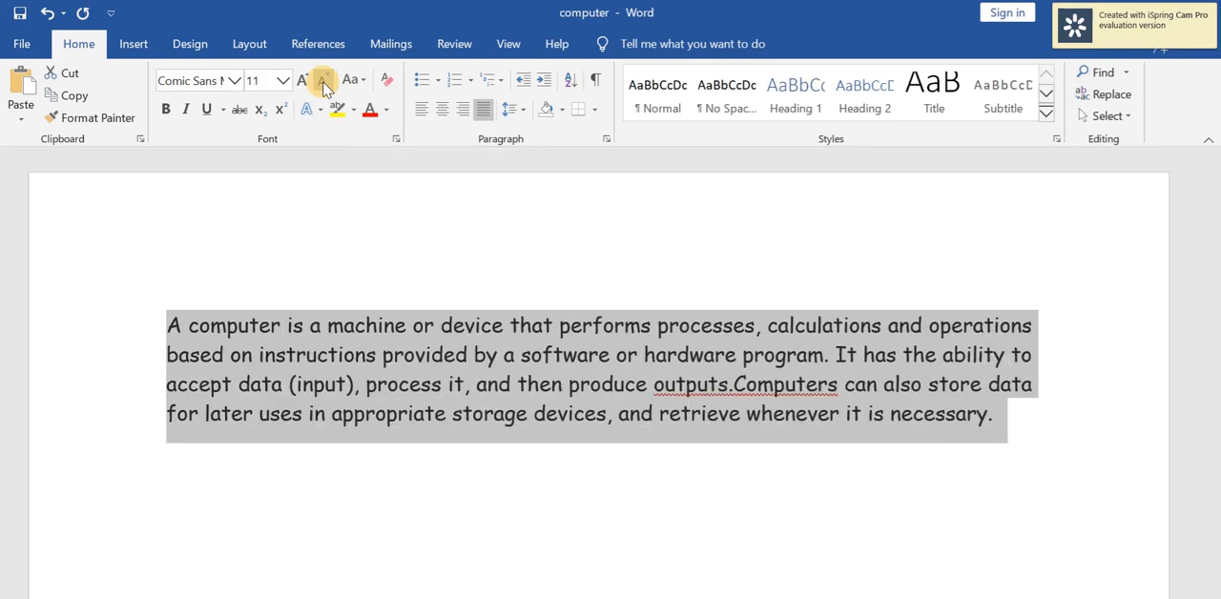
left_click(324, 86)
left_click(324, 86)
left_click(324, 86)
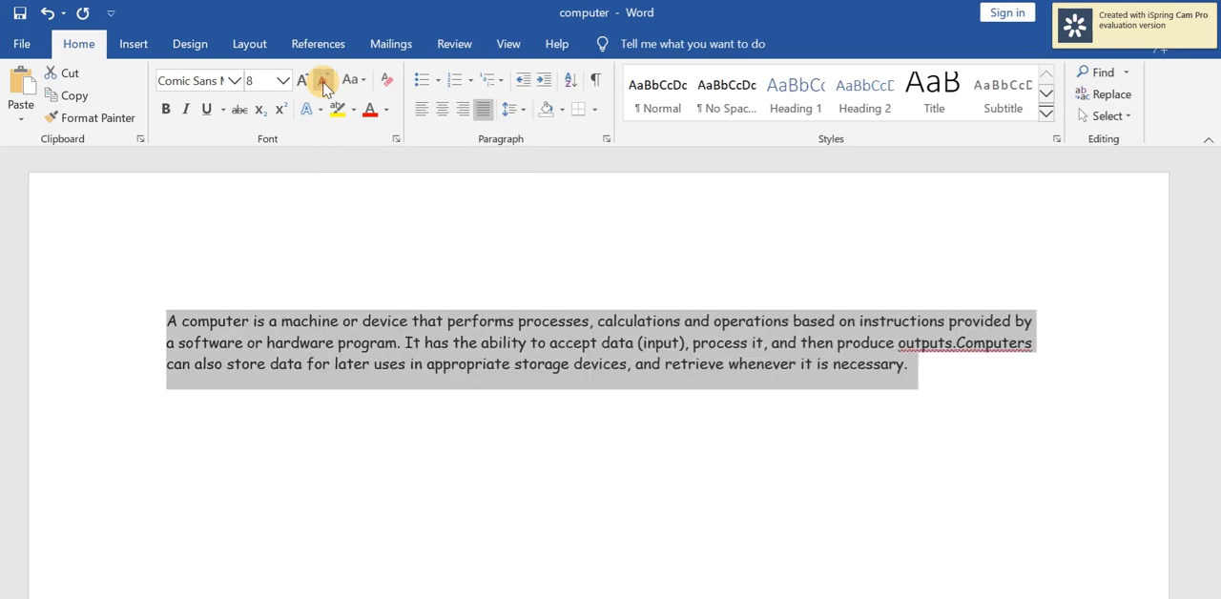
left_click(324, 86)
left_click(305, 84)
left_click(305, 84)
left_click(305, 84)
left_click(306, 84)
left_click(324, 86)
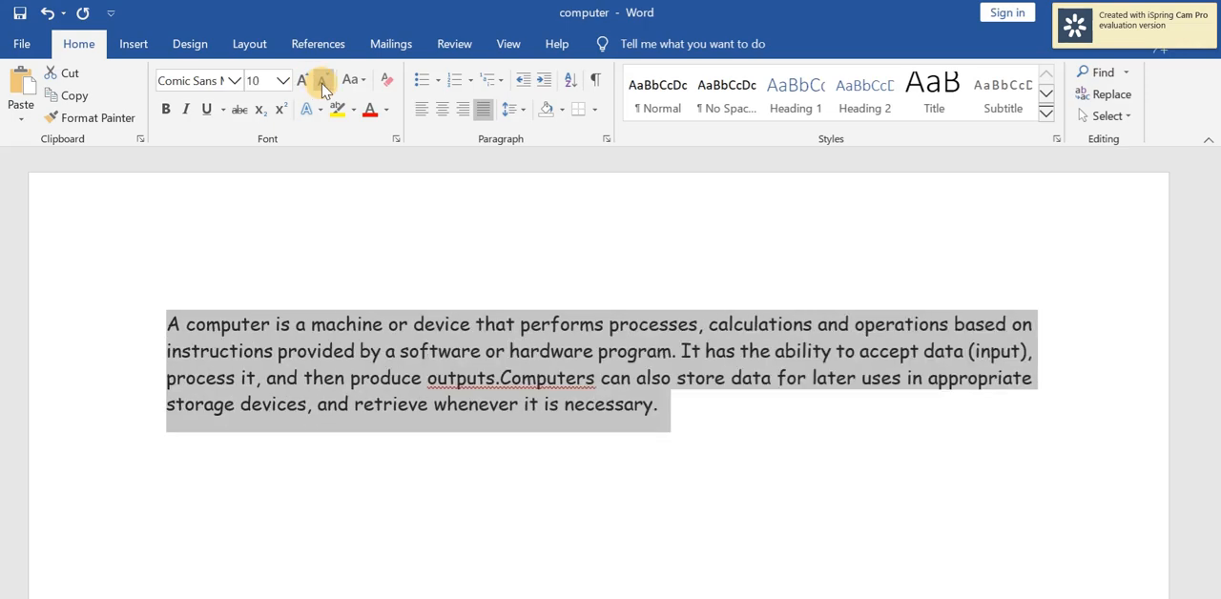
left_click(325, 86)
left_click(325, 86)
left_click(324, 85)
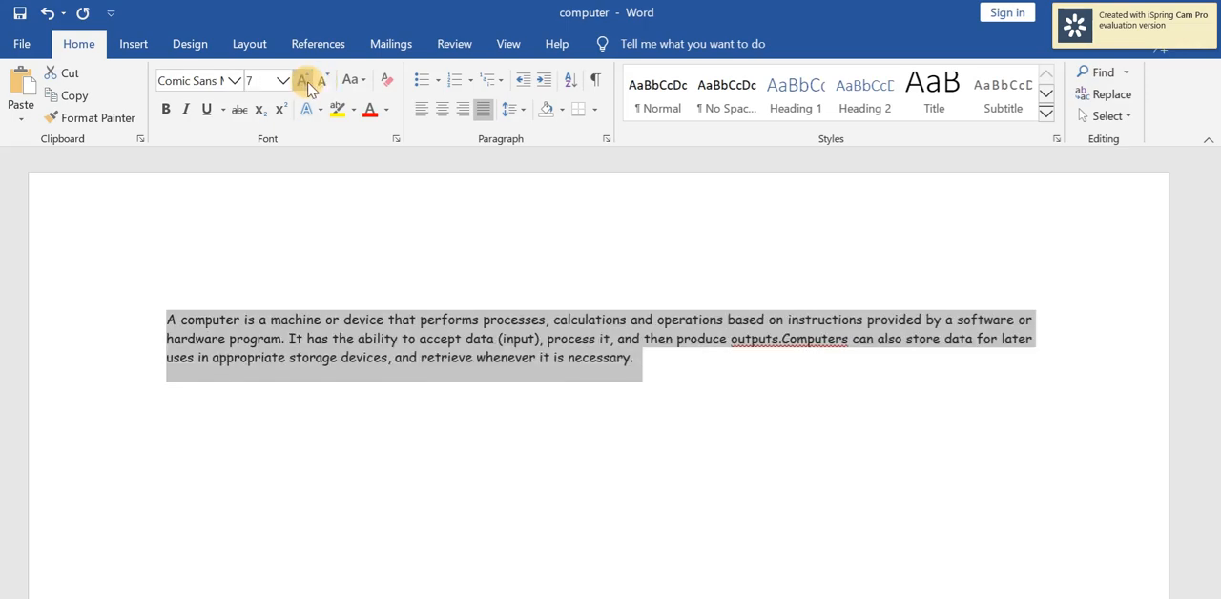
Grow the paragraph's font incrementally past size 10 and shrink it back to size 10.
left_click(306, 84)
left_click(305, 84)
left_click(305, 84)
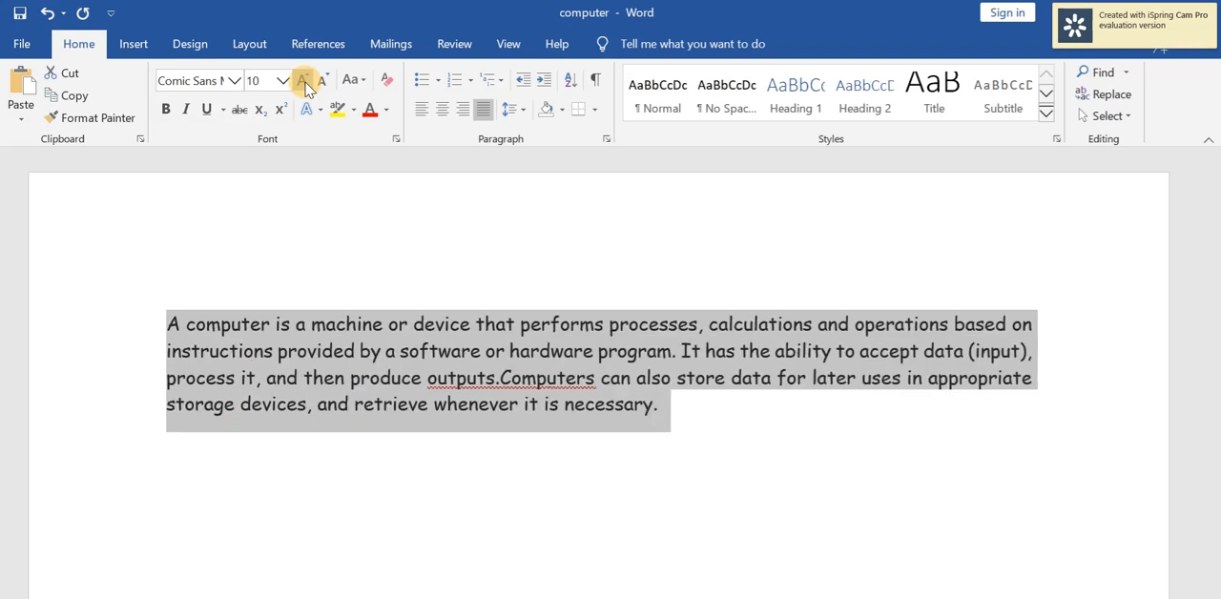
left_click(305, 84)
left_click(305, 84)
left_click(305, 84)
left_click(324, 85)
left_click(324, 86)
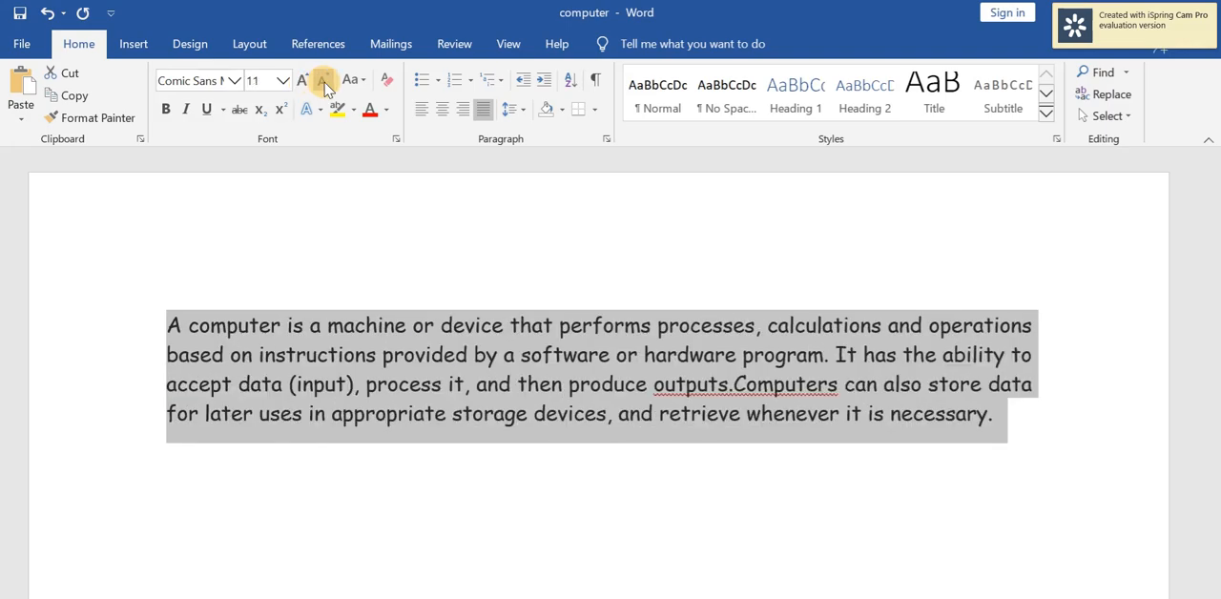
left_click(324, 85)
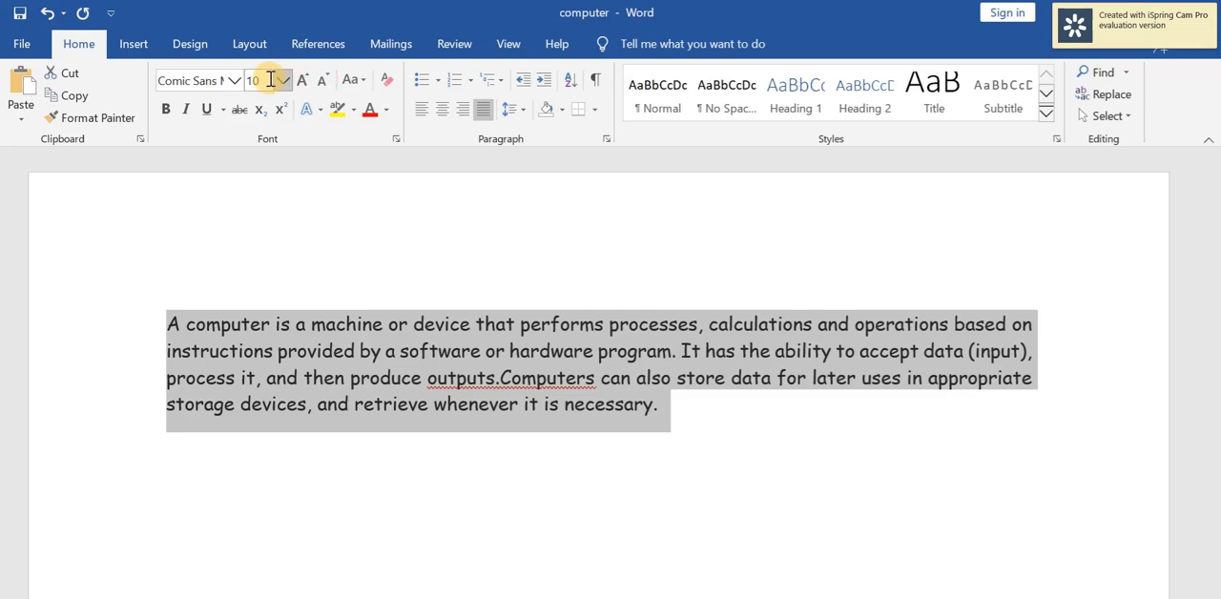
Set the selected paragraph's font size to the custom value 15.5.
left_click(283, 80)
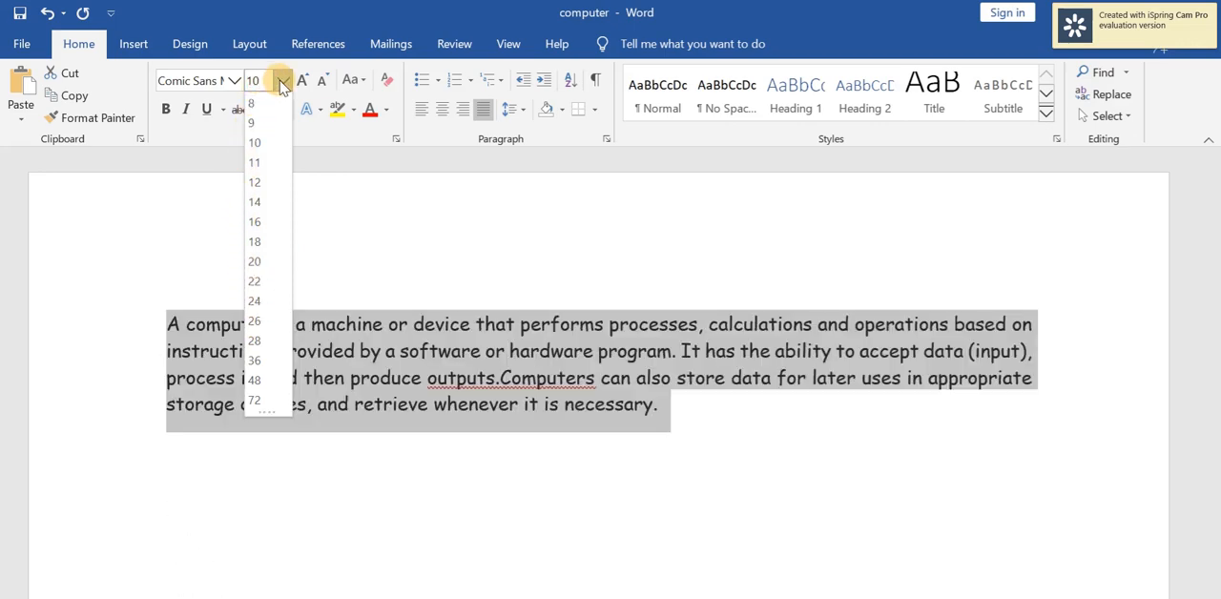
key("BackSpace")
key("BackSpace")
type("15.5")
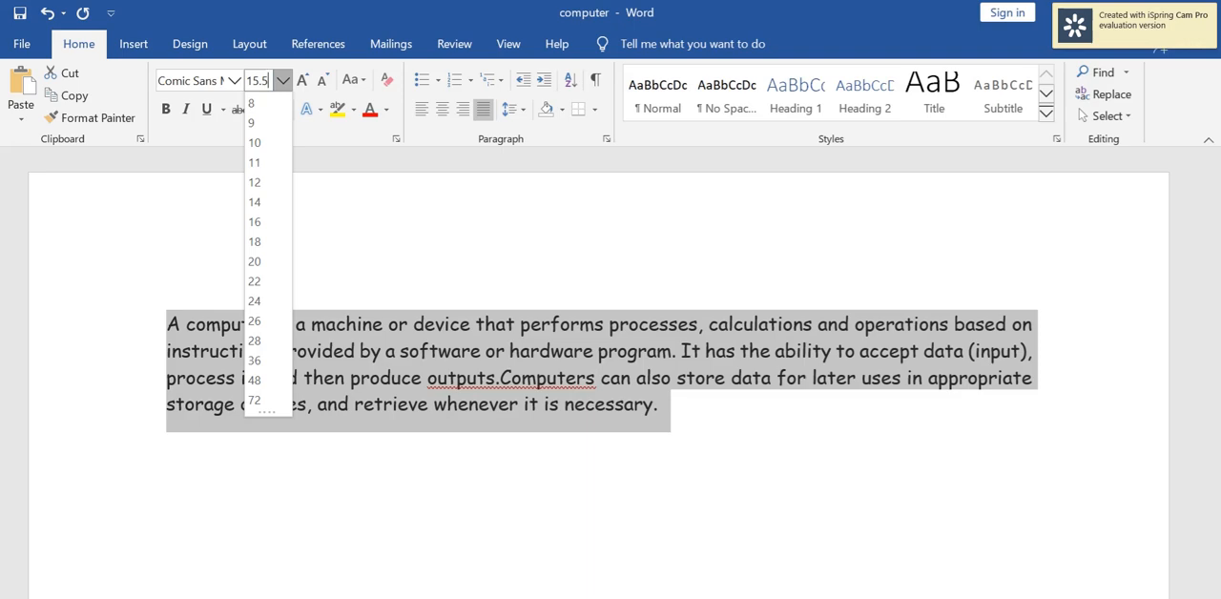
key("Return")
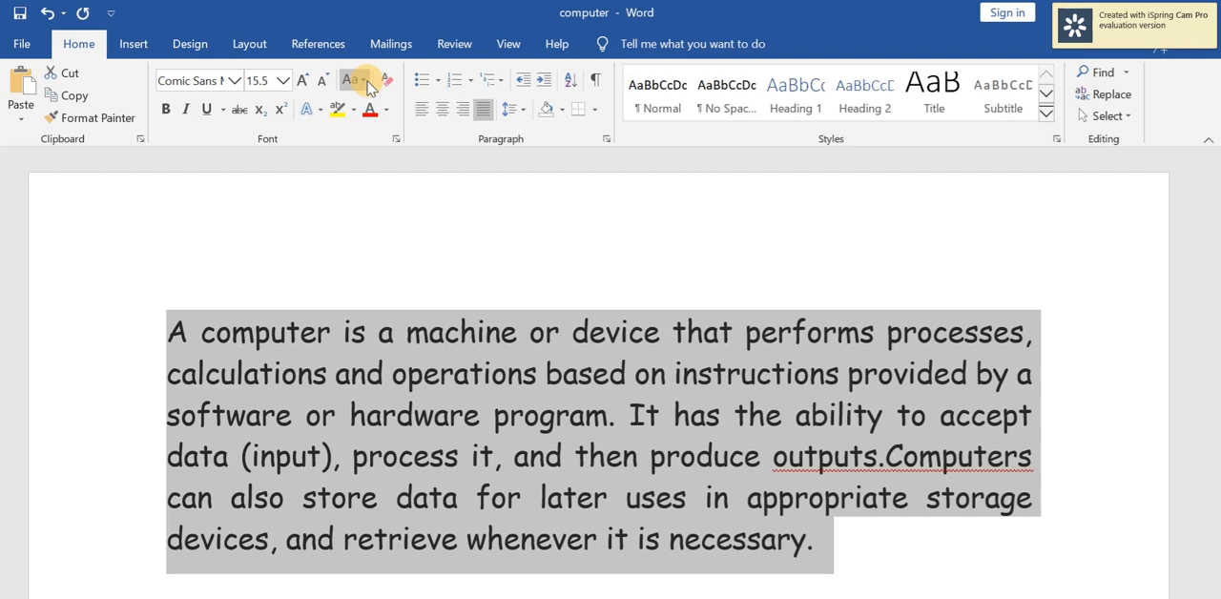
Examine the available letter-case options for the selected paragraph and close the list without choosing one.
left_click(366, 82)
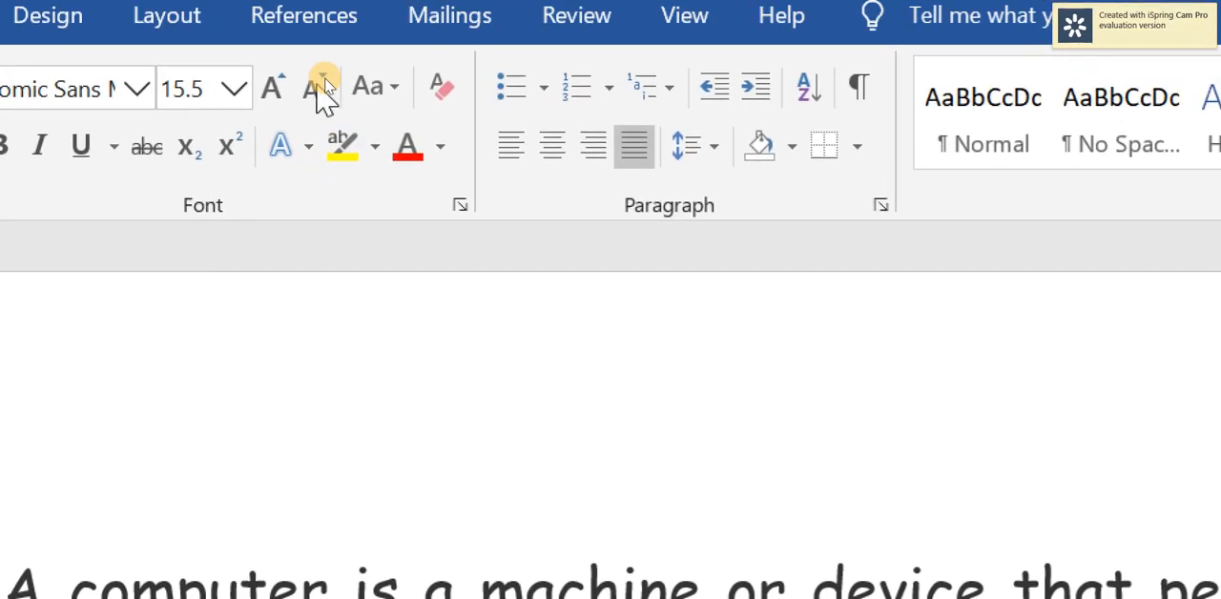
left_click(391, 93)
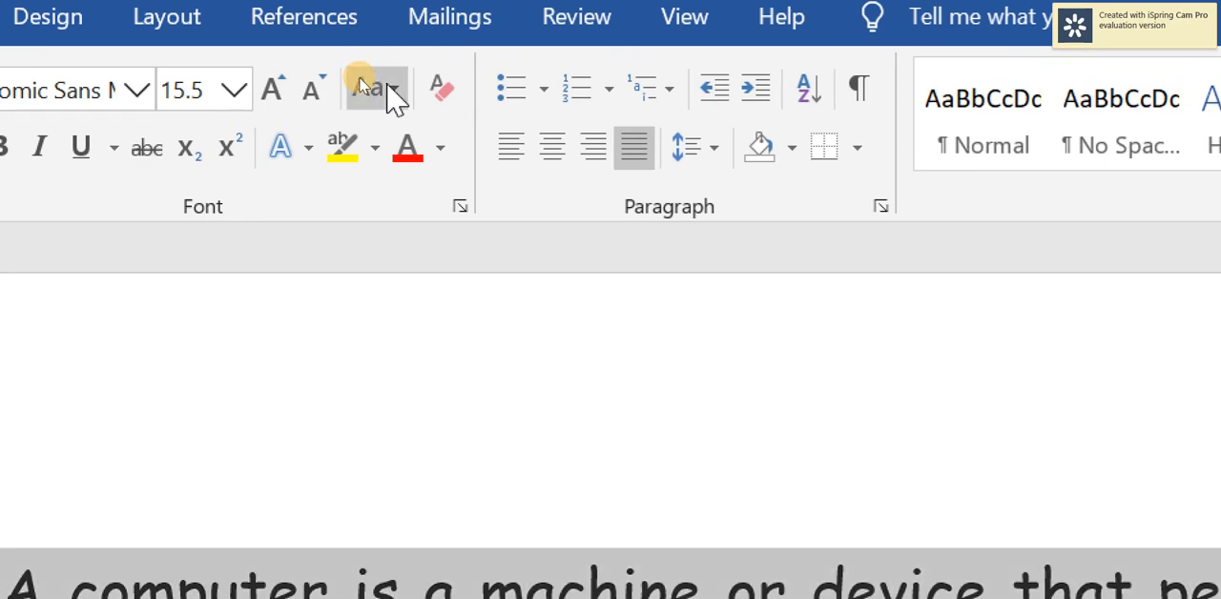
left_click(393, 92)
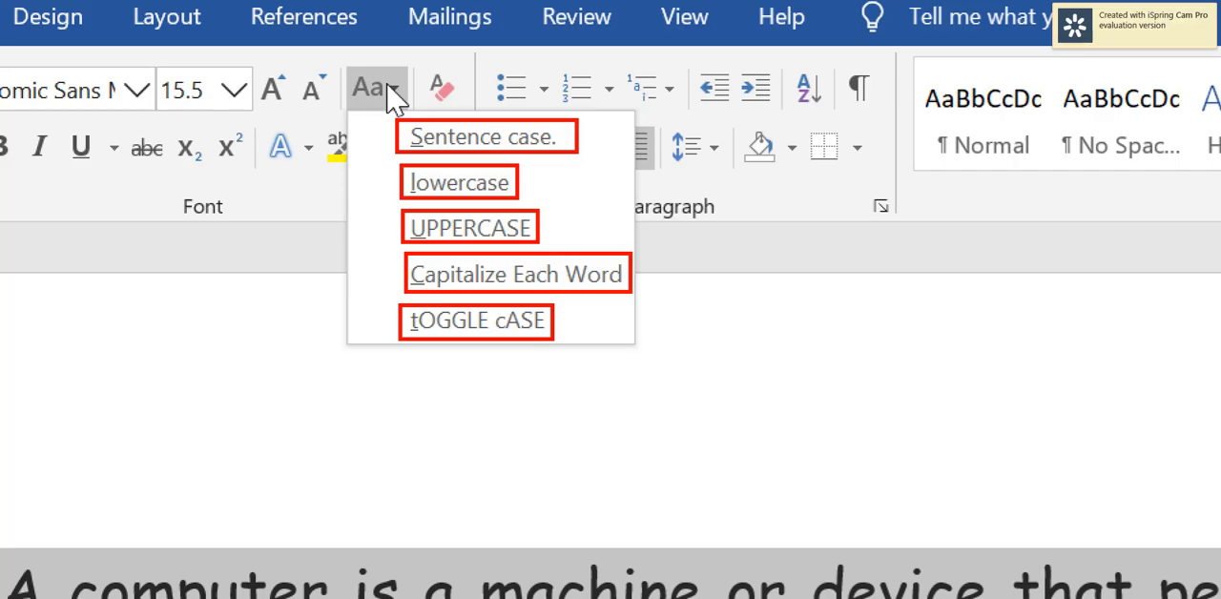
left_click(615, 360)
Select the whole paragraph and apply Sentence case to it.
key("ctrl+a")
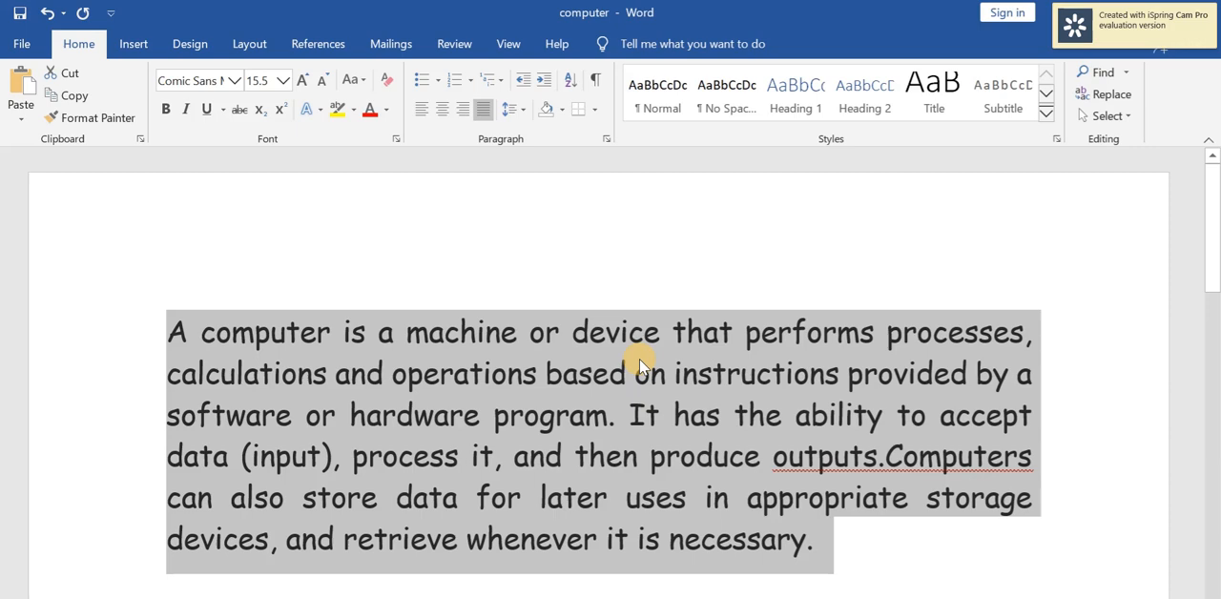
left_click(823, 545)
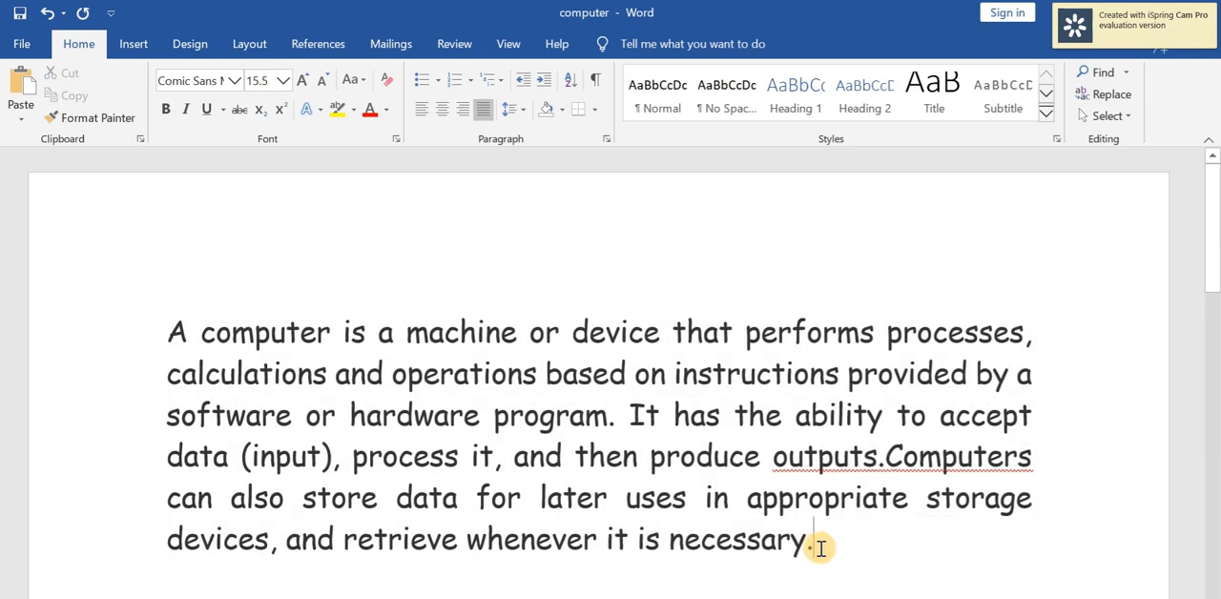
left_click_drag(823, 546, 166, 327)
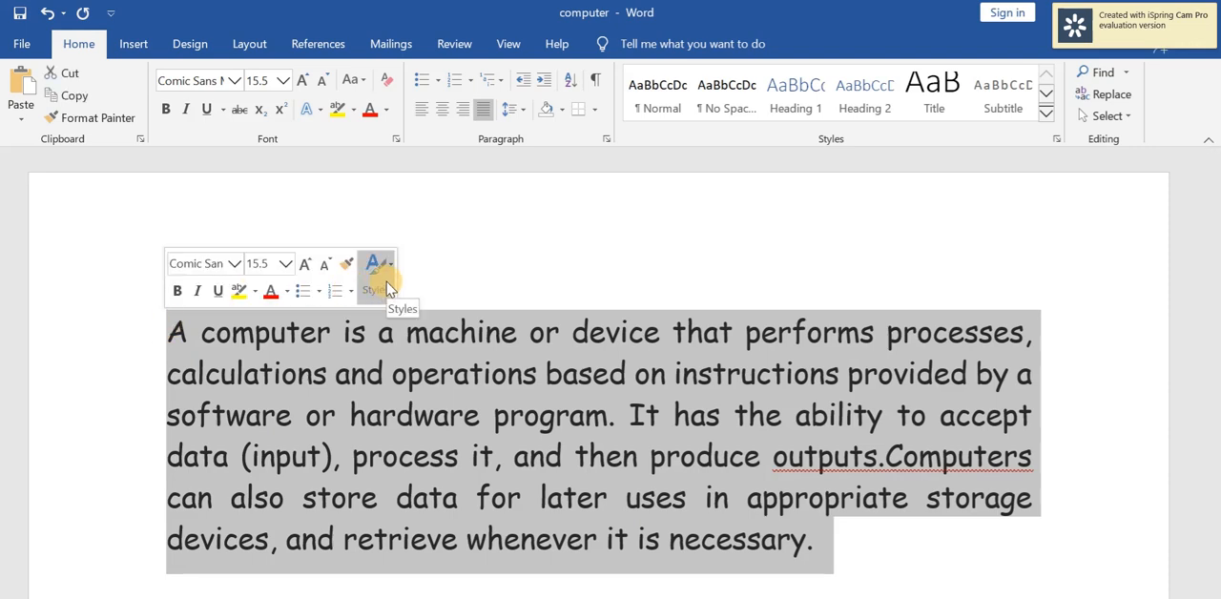
left_click(363, 91)
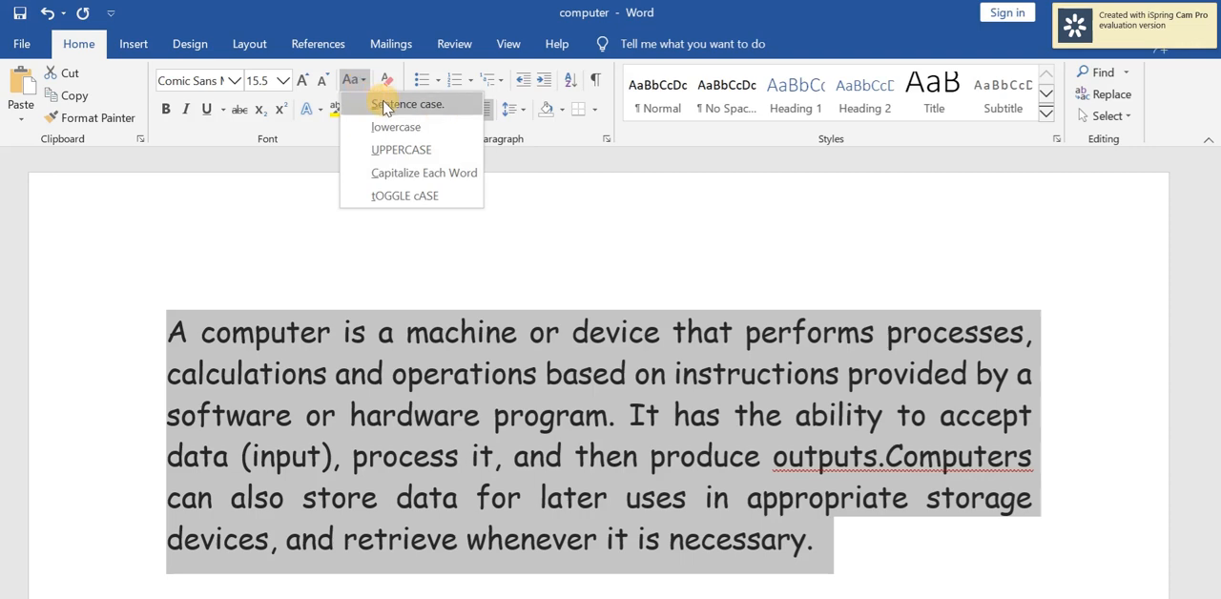
left_click(385, 105)
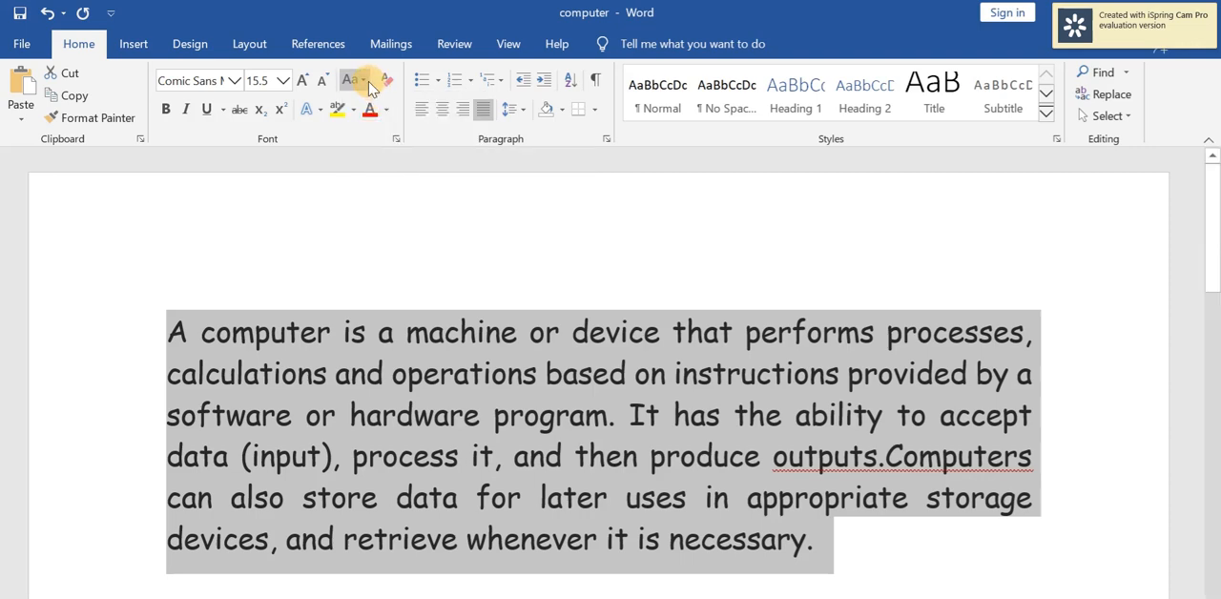
Change the case of the selected paragraph to lowercase.
left_click(362, 80)
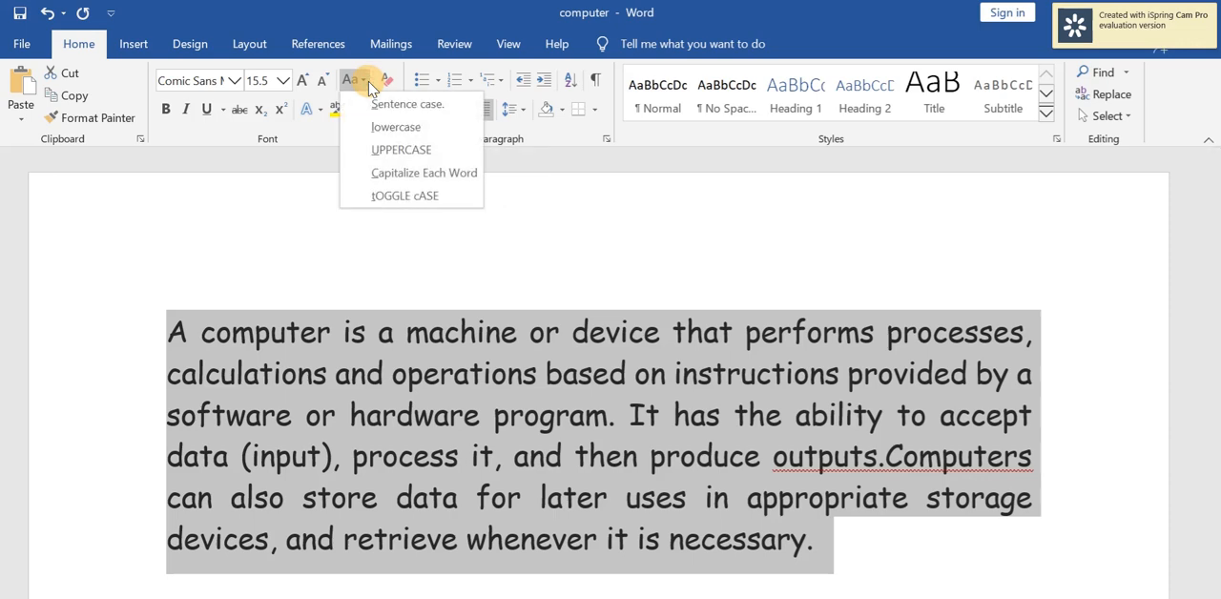
left_click(388, 128)
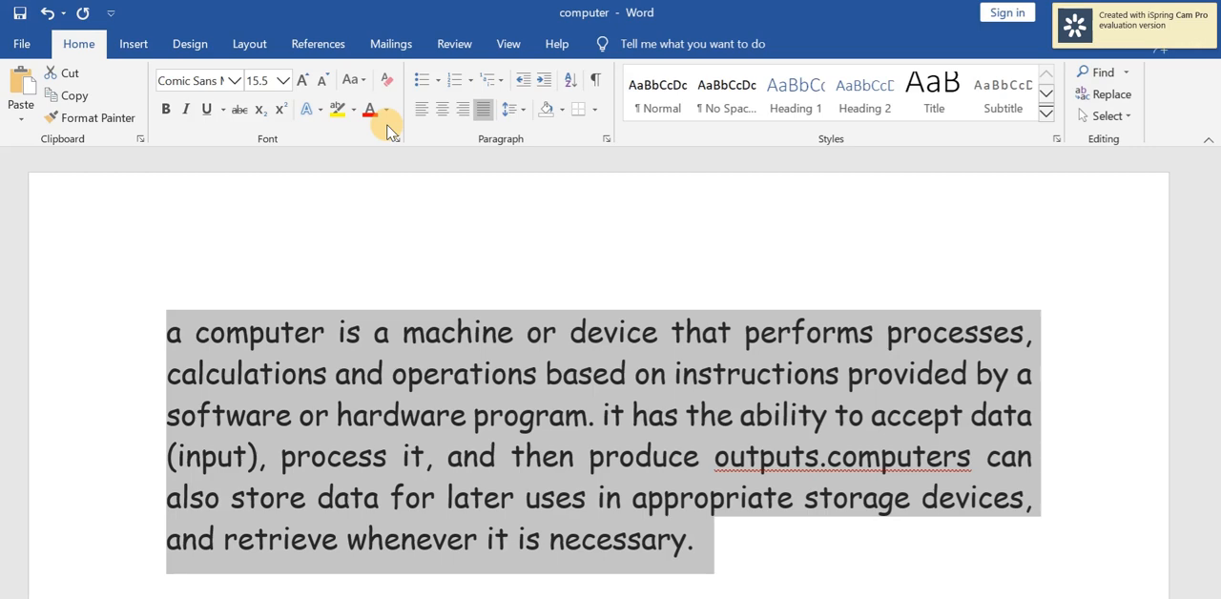
Change the selected paragraph's case to UPPERCASE and switch it to Capitalize Each Word.
left_click(363, 82)
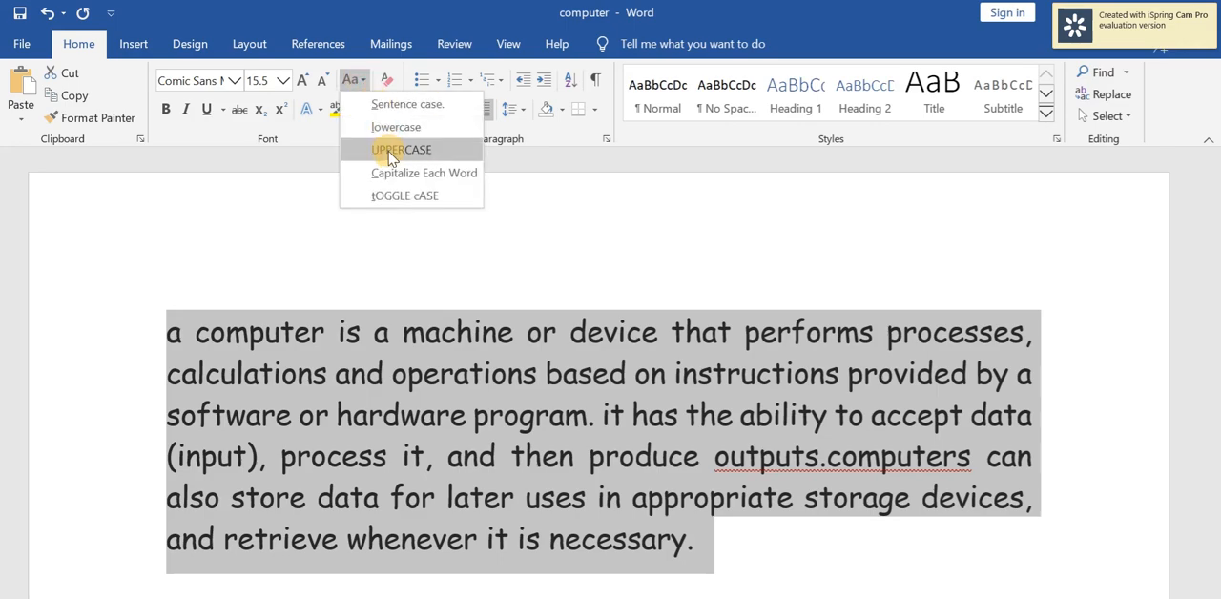
left_click(440, 159)
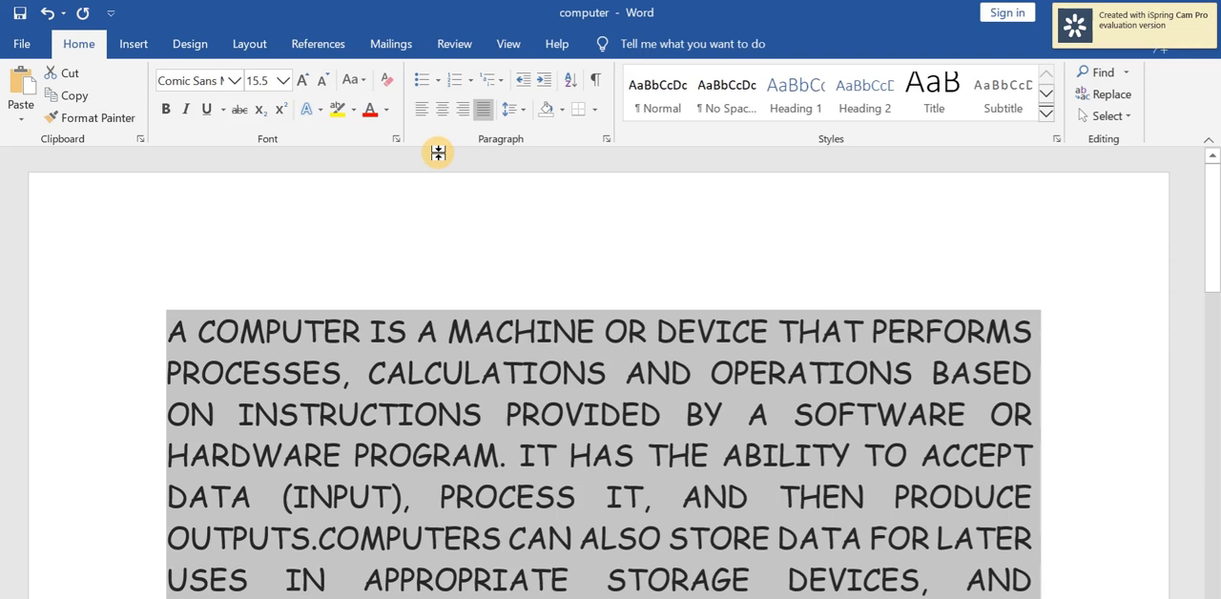
scroll(438, 153, "down", 1)
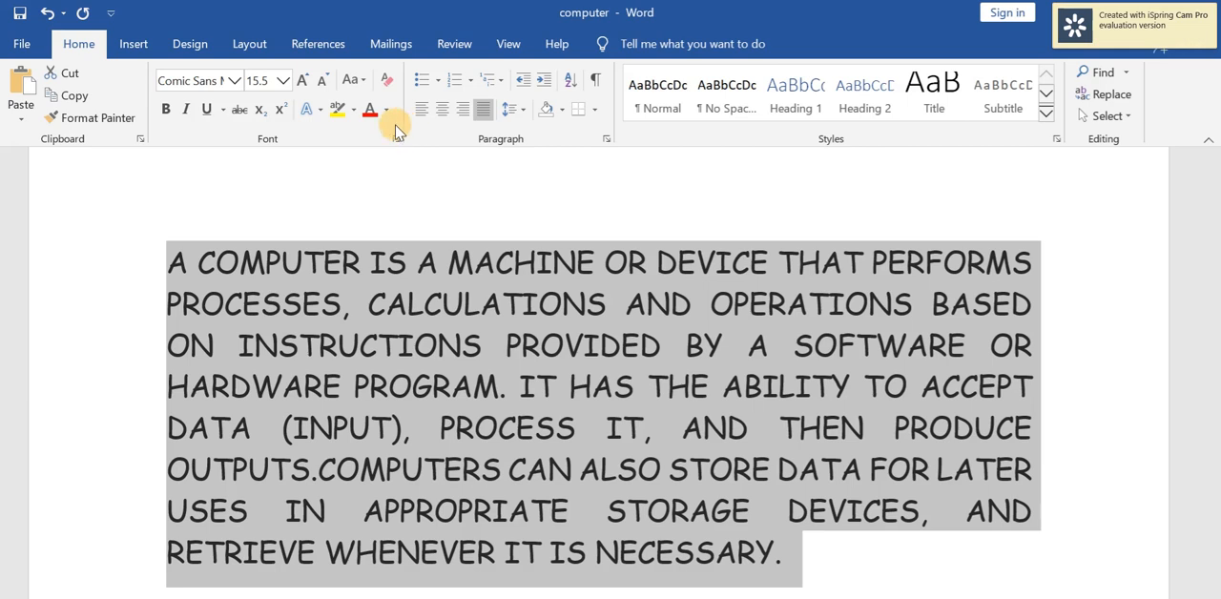
left_click(364, 84)
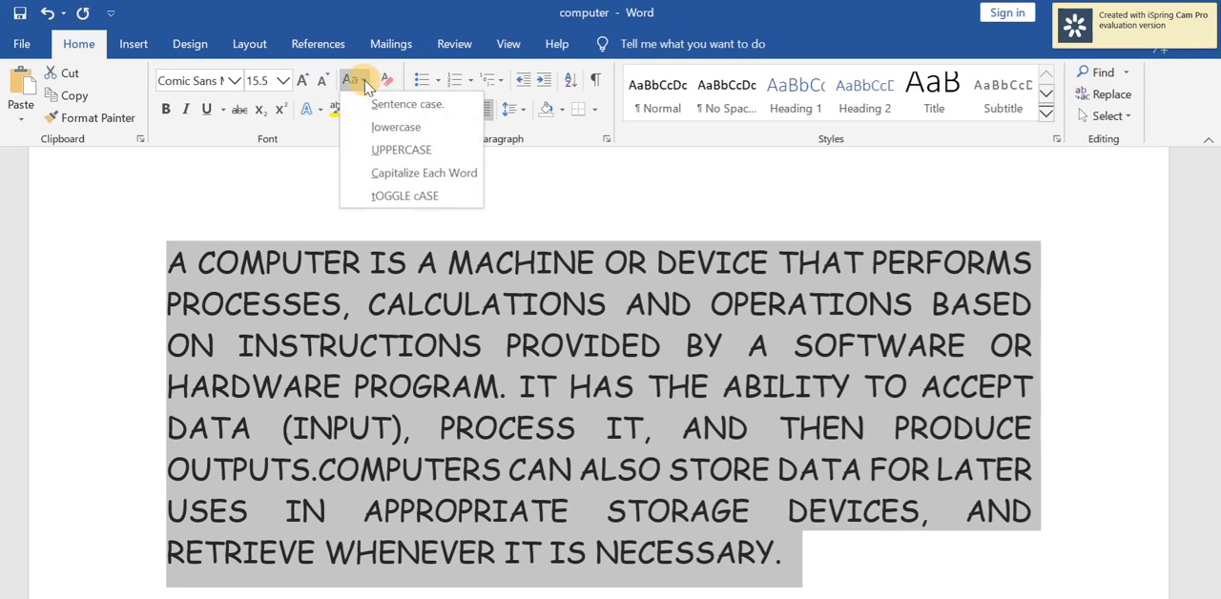
left_click(394, 175)
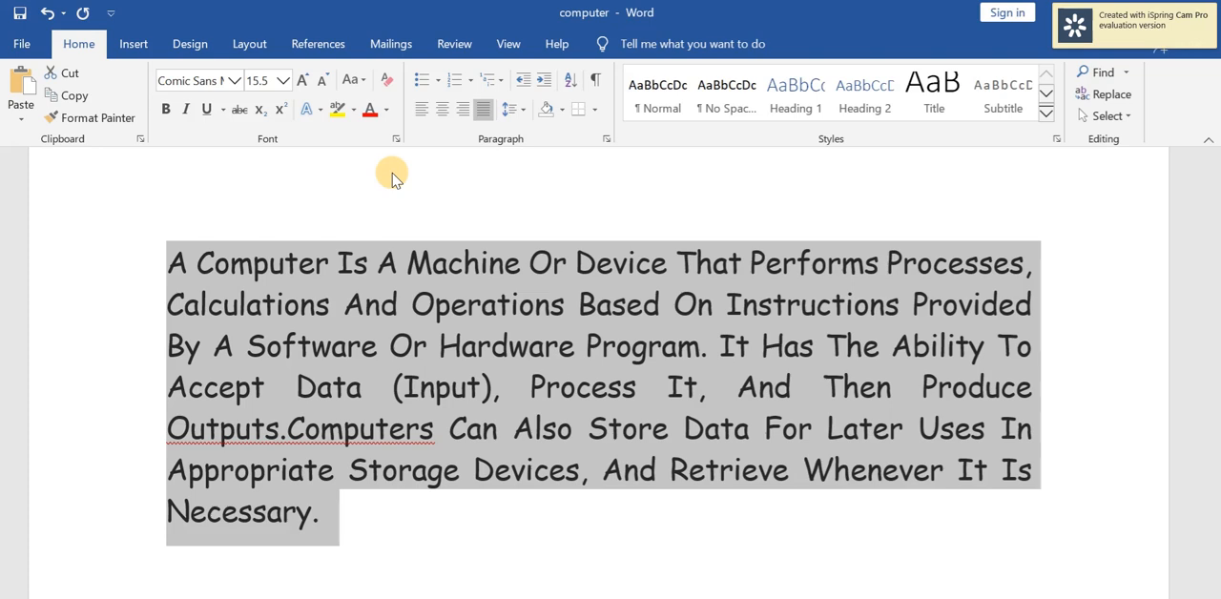
Apply tOGGLE cASE to the selected paragraph and change it back to Sentence case.
left_click(363, 88)
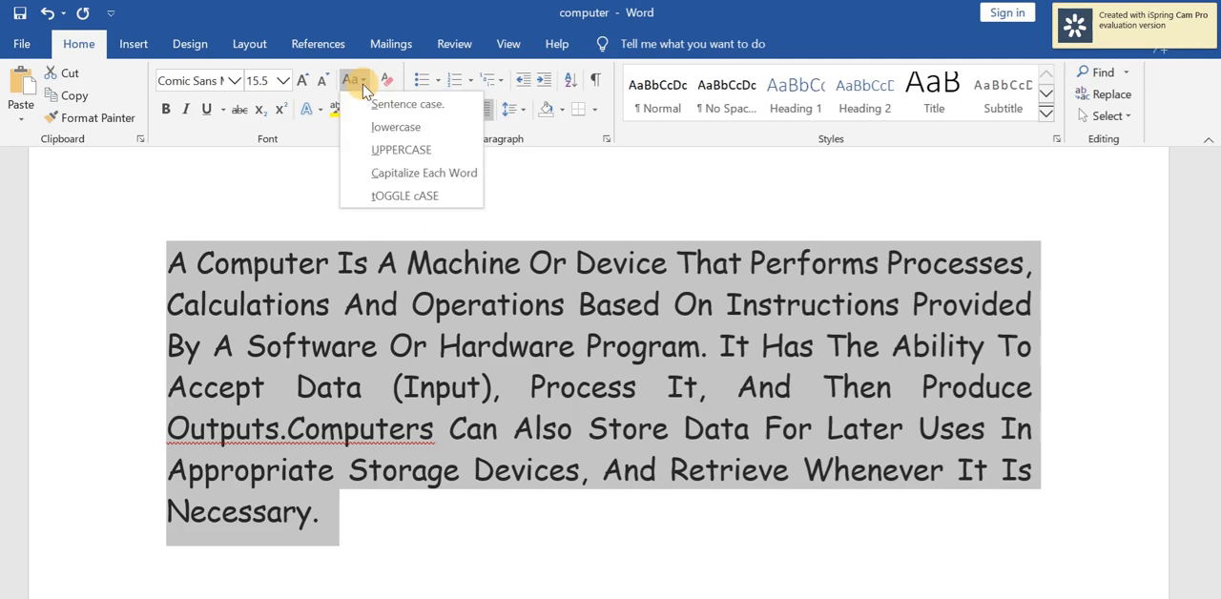
left_click(386, 195)
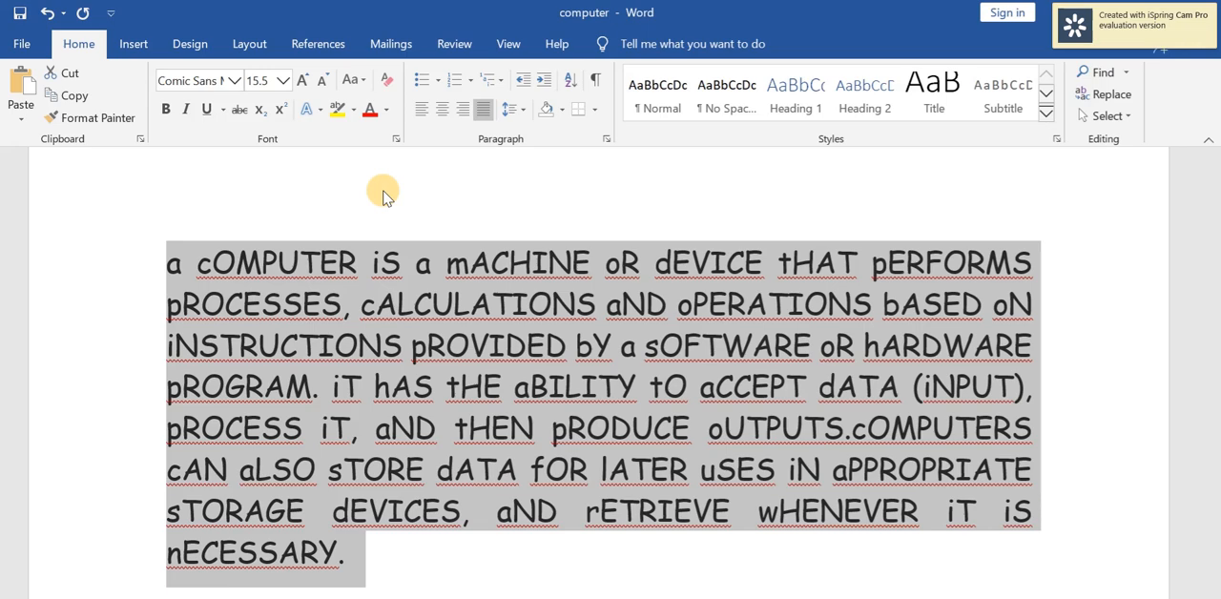
left_click(353, 79)
left_click(375, 107)
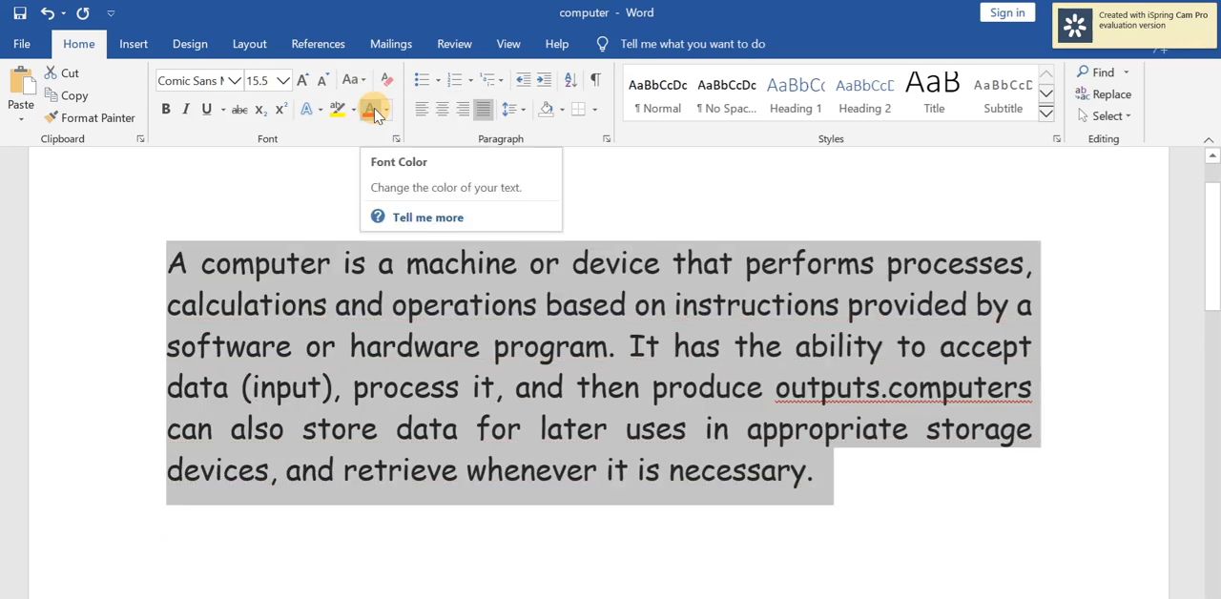
Make the selected paragraph bold and italic, and give it a dashed underline.
left_click(168, 111)
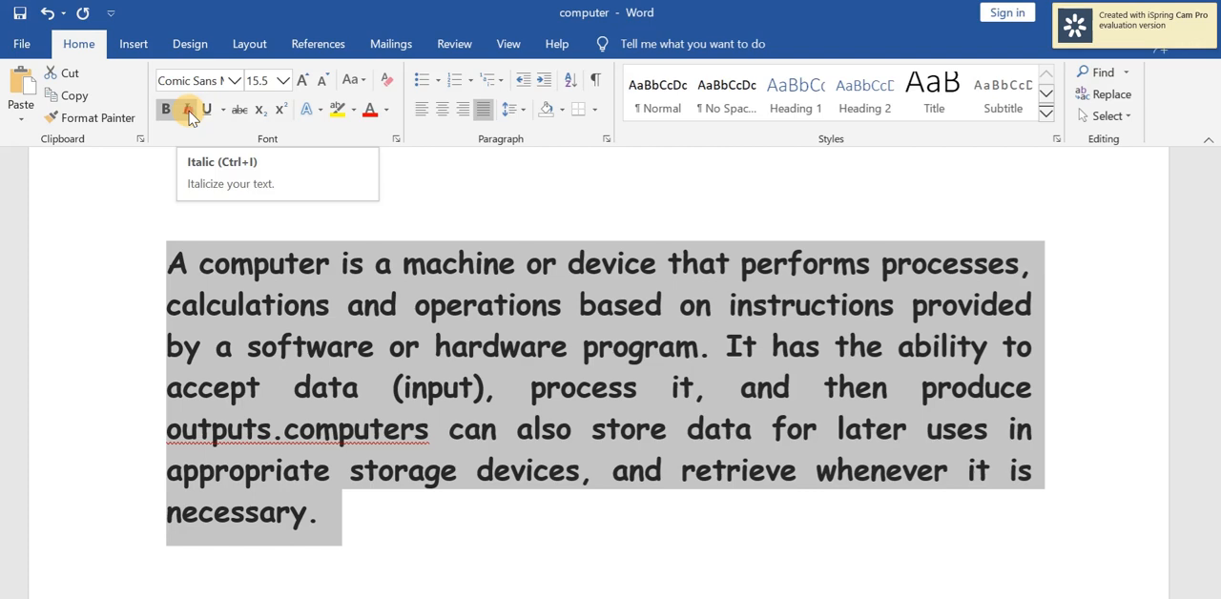
left_click(188, 110)
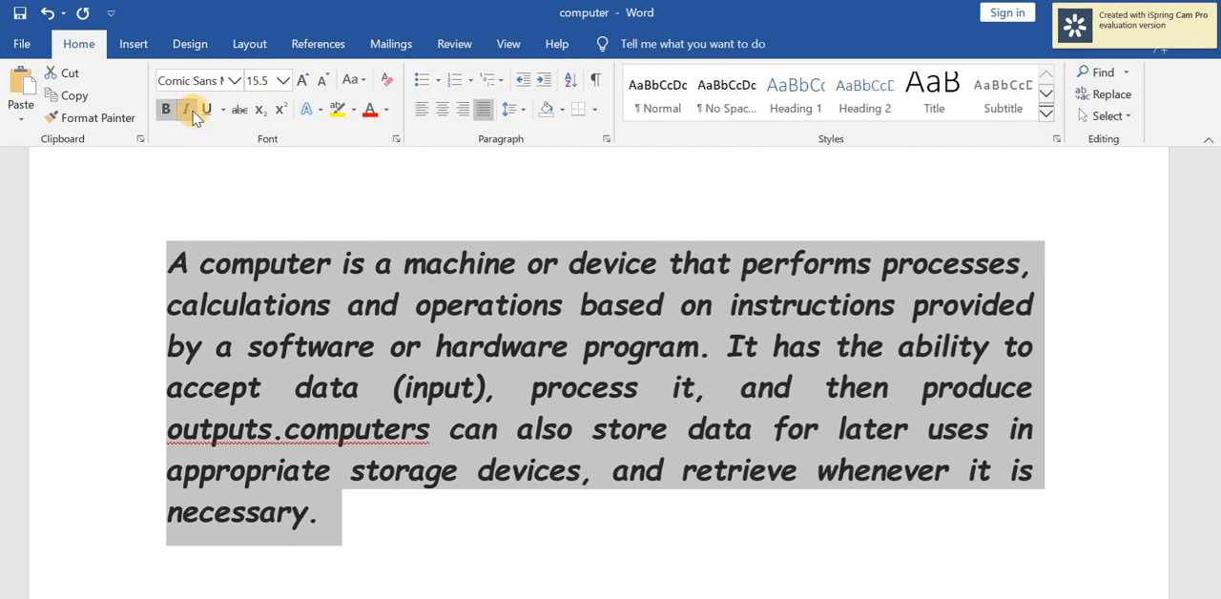
left_click(209, 109)
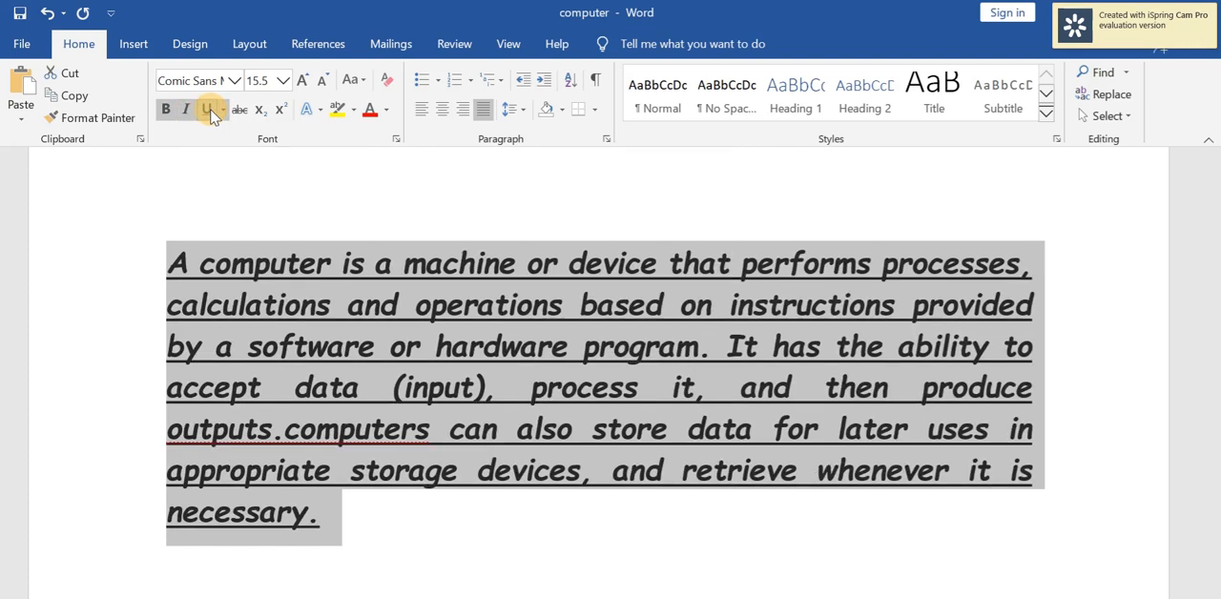
left_click(226, 109)
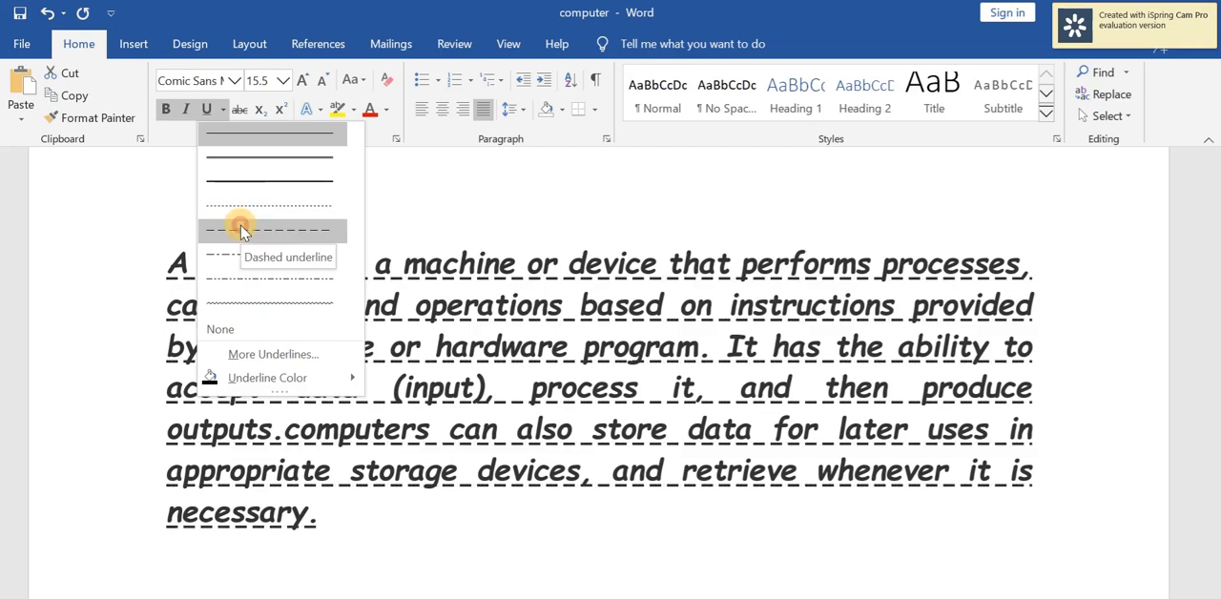
left_click(240, 231)
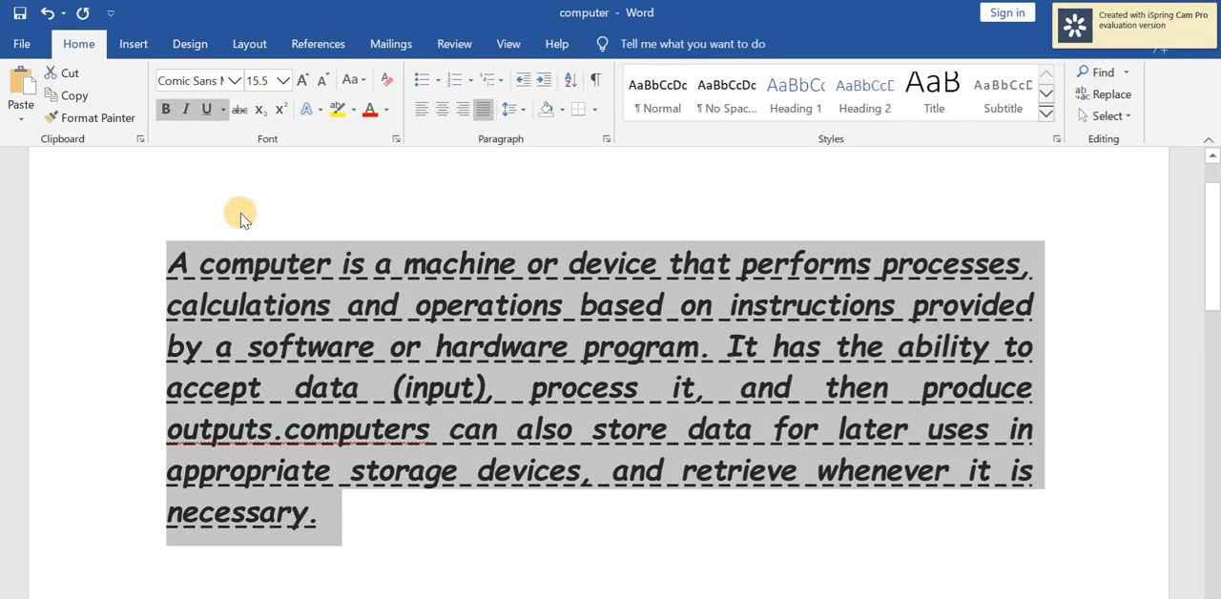
Apply strikethrough and the standard red font color to the selected paragraph.
left_click(239, 110)
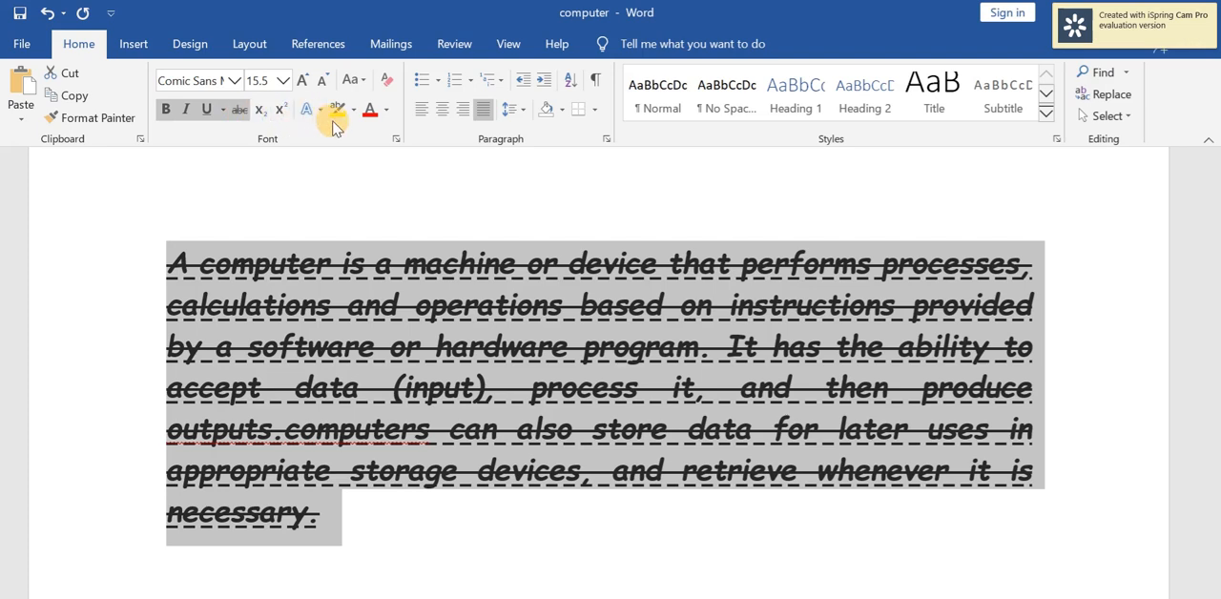
left_click(389, 111)
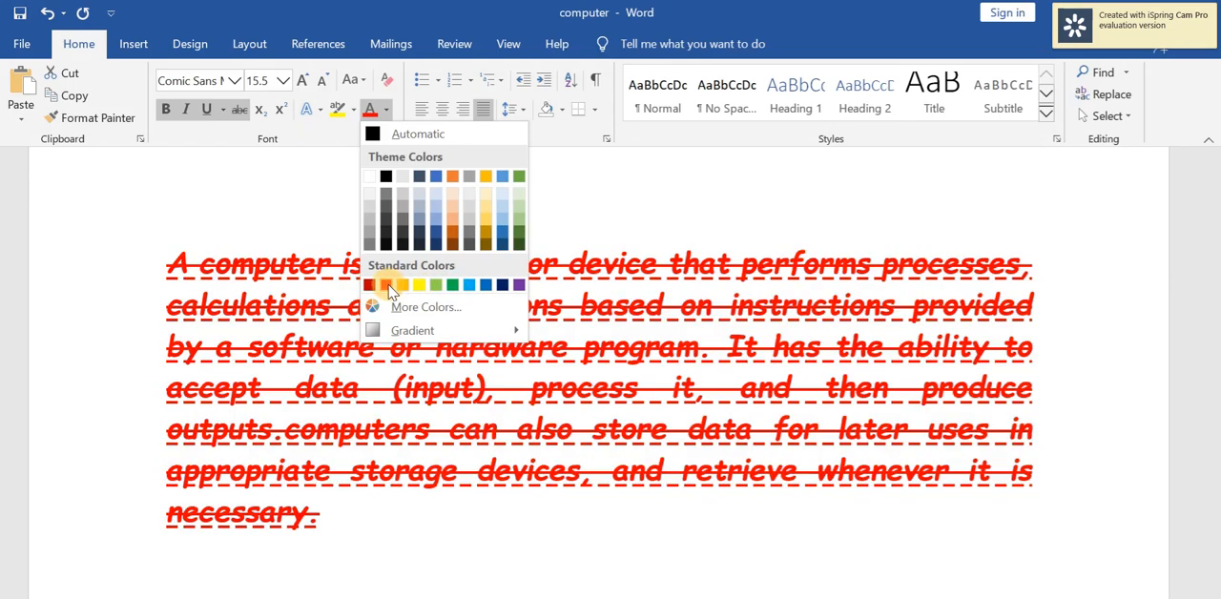
left_click(384, 286)
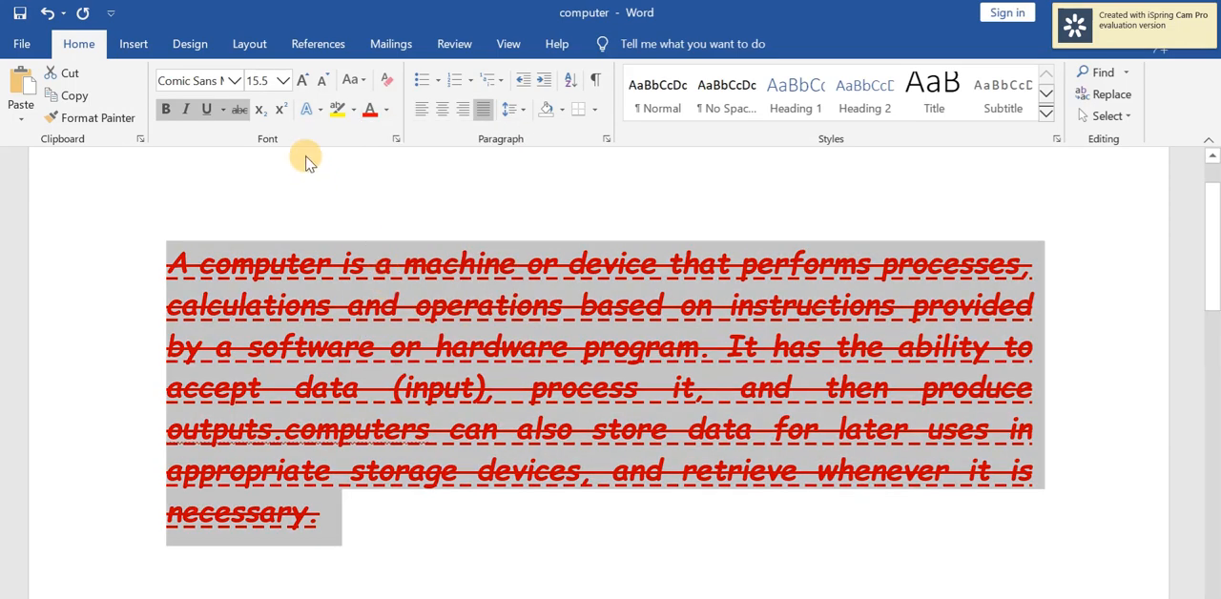
Remove the strikethrough from the selected paragraph and view the available text effects without applying one.
left_click(242, 111)
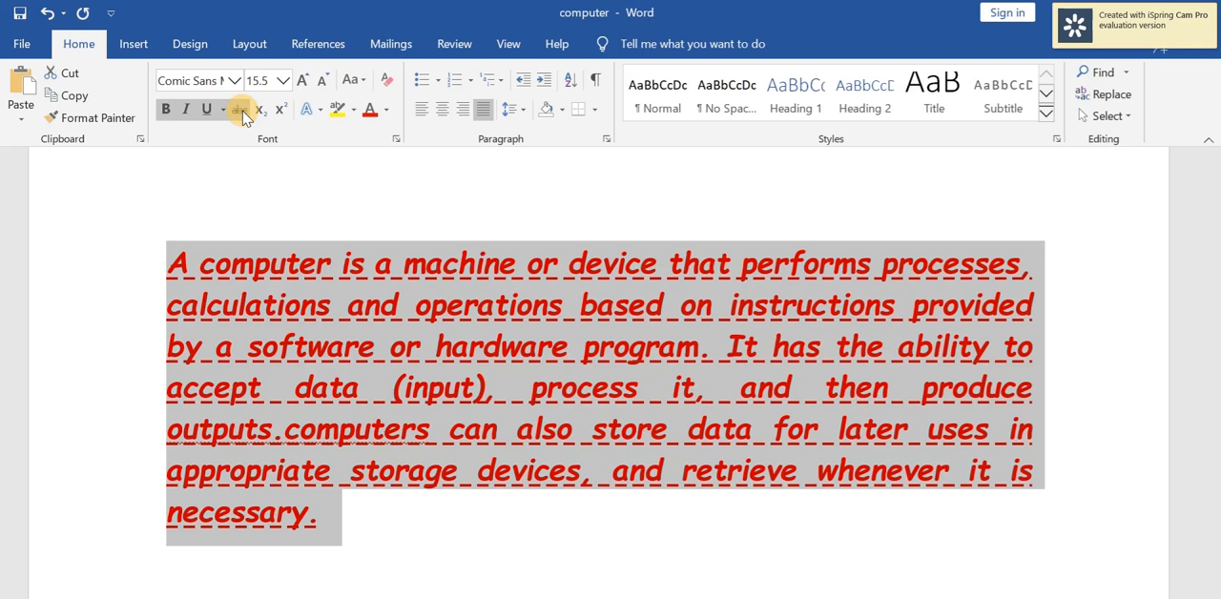
left_click(319, 112)
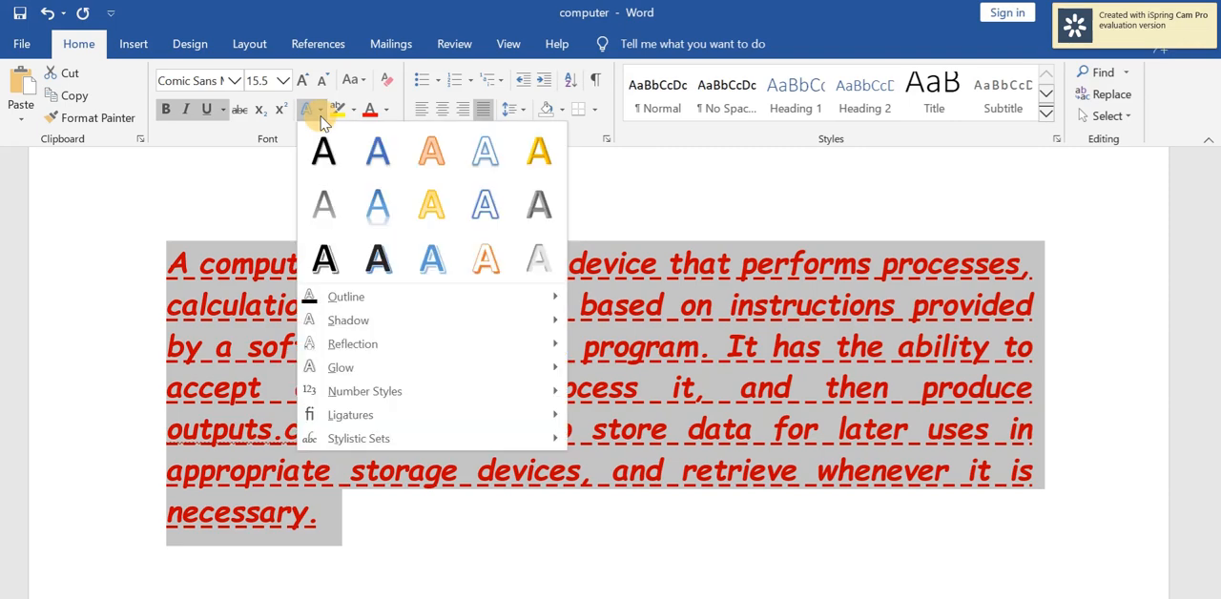
left_click(323, 121)
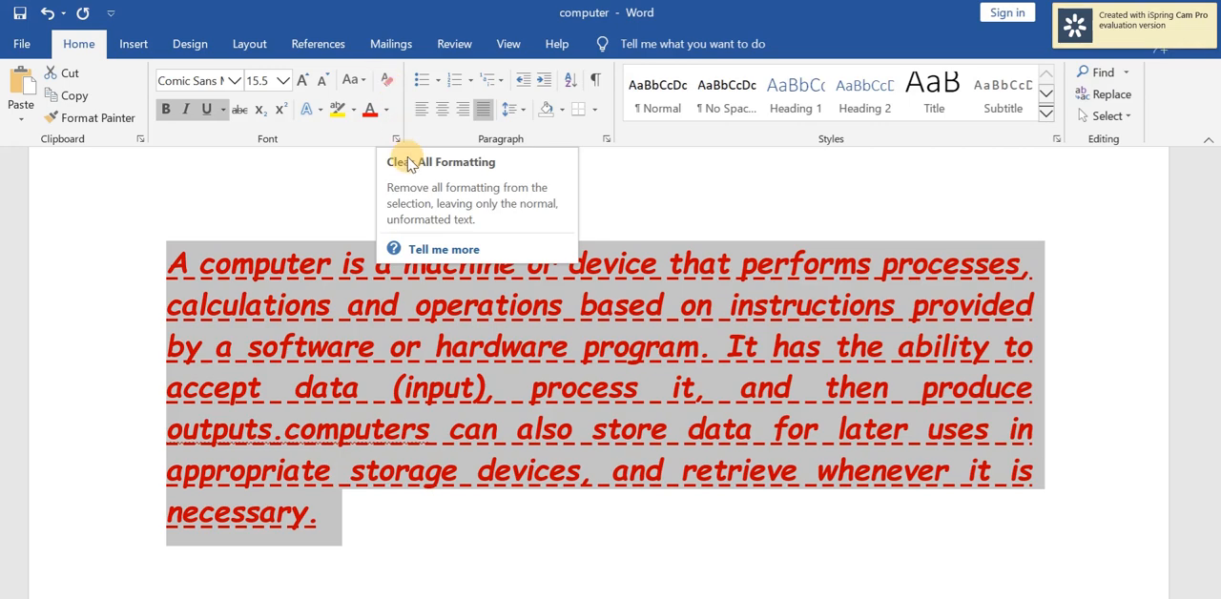
Clear all formatting from the selected paragraph and place the cursor at its end.
left_click(385, 83)
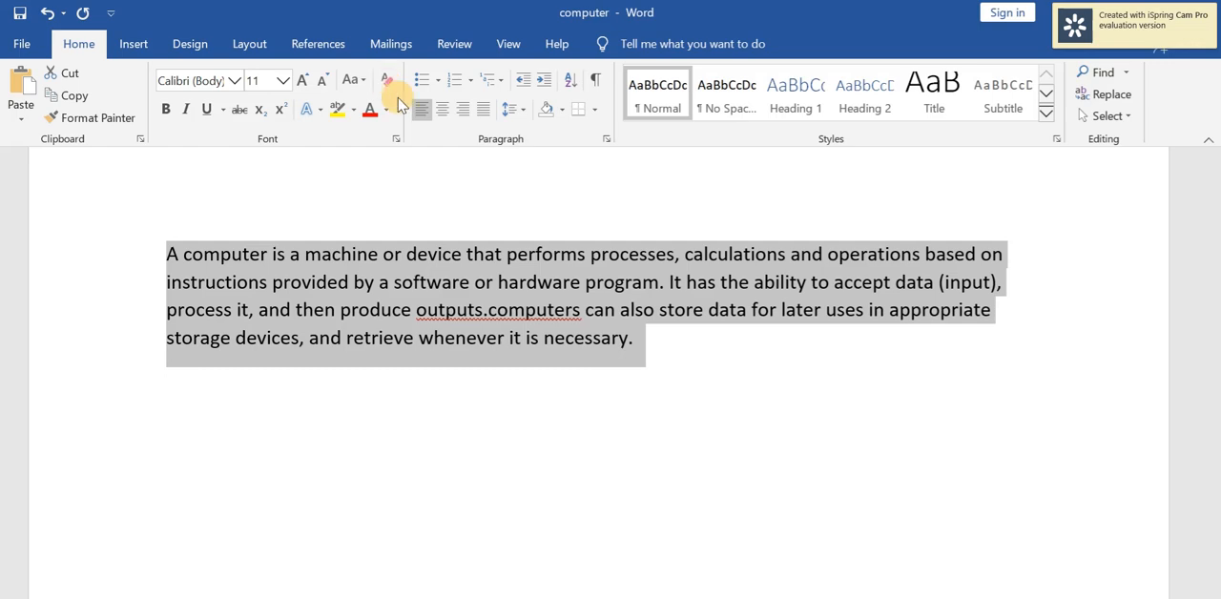
left_click(673, 363)
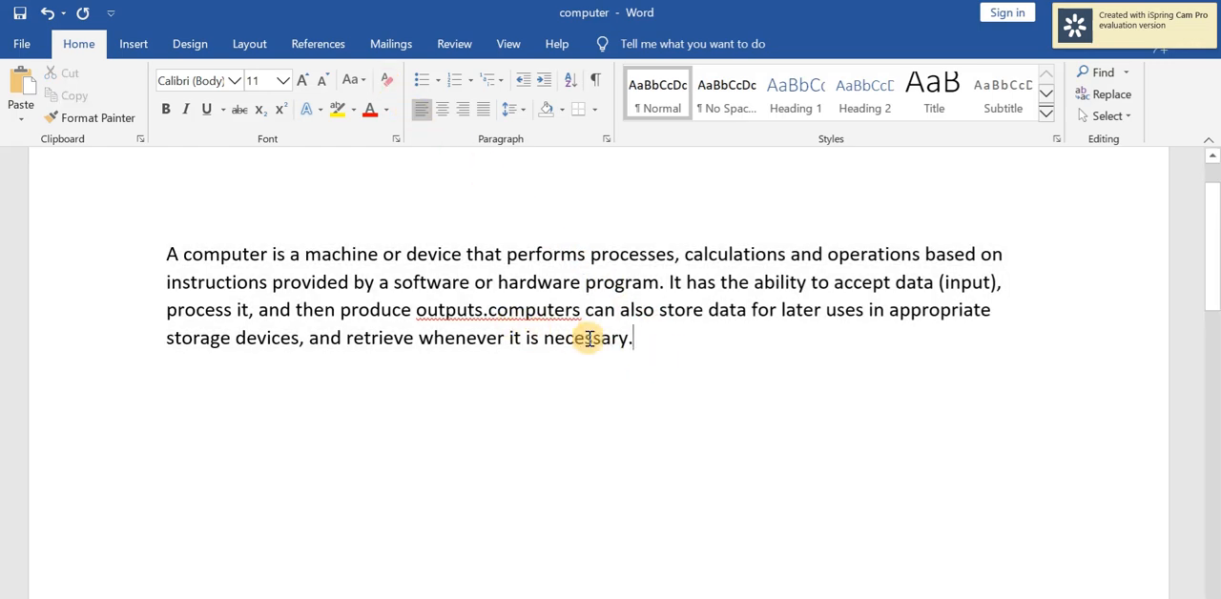
Add the lines H2O and SIN2X below the paragraph, each on its own line.
key("Return")
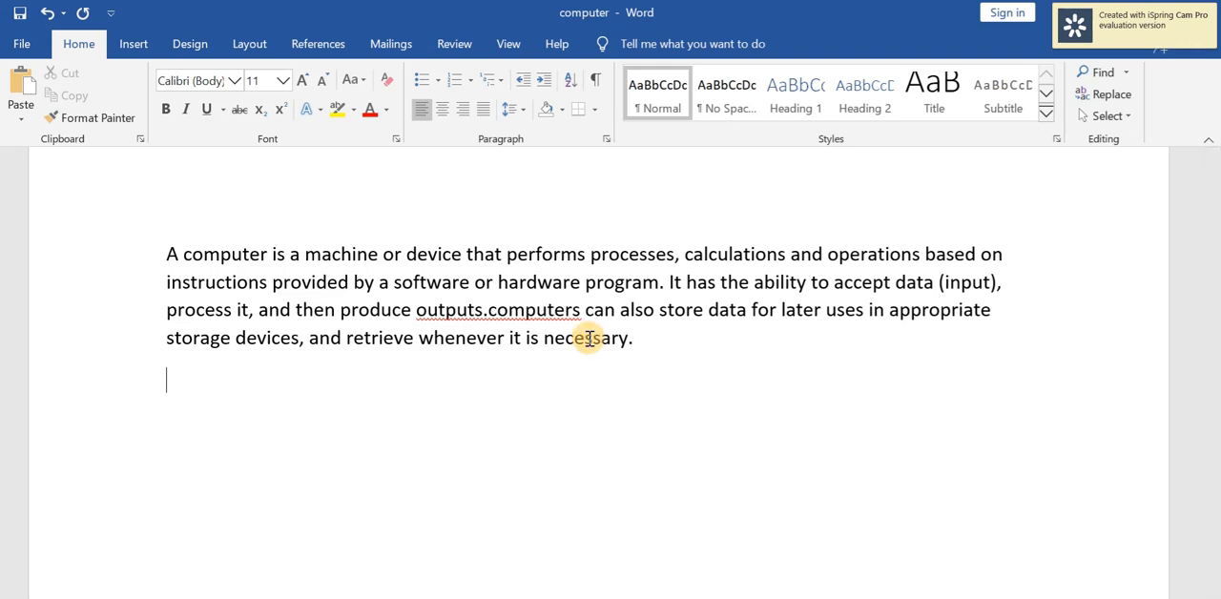
type("H2O")
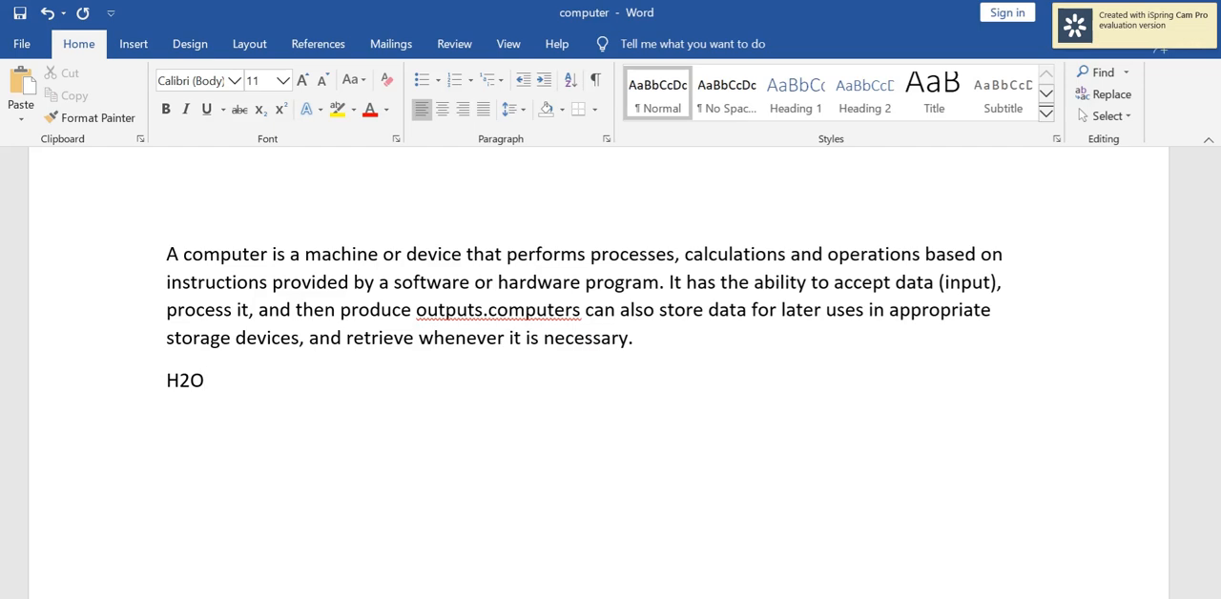
key("Return")
type("SIN2X")
key("Return")
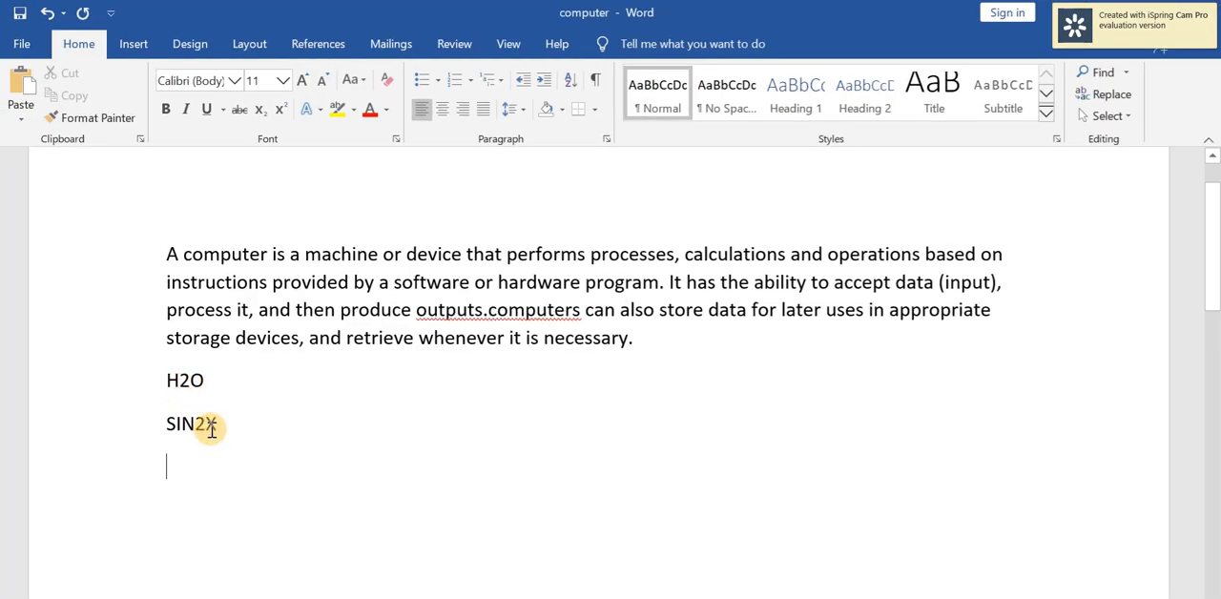
Cut the H2O and SIN2X lines and paste them into a new blank line above the paragraph.
left_click_drag(210, 422, 145, 399)
key("ctrl+c")
key("Delete")
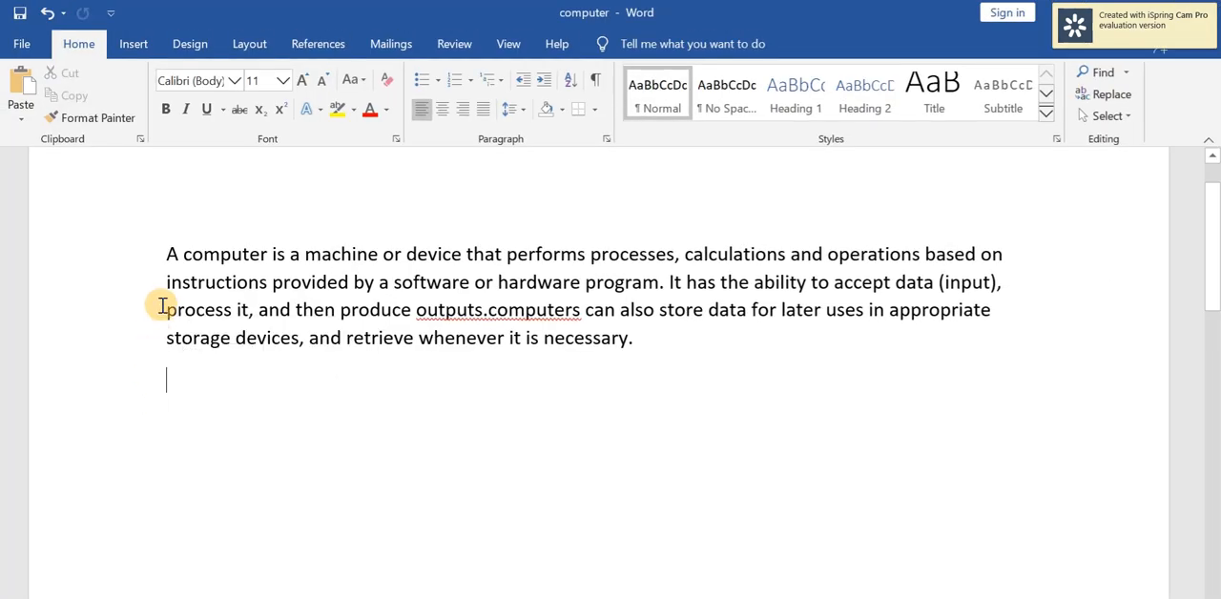
left_click(169, 254)
key("Return")
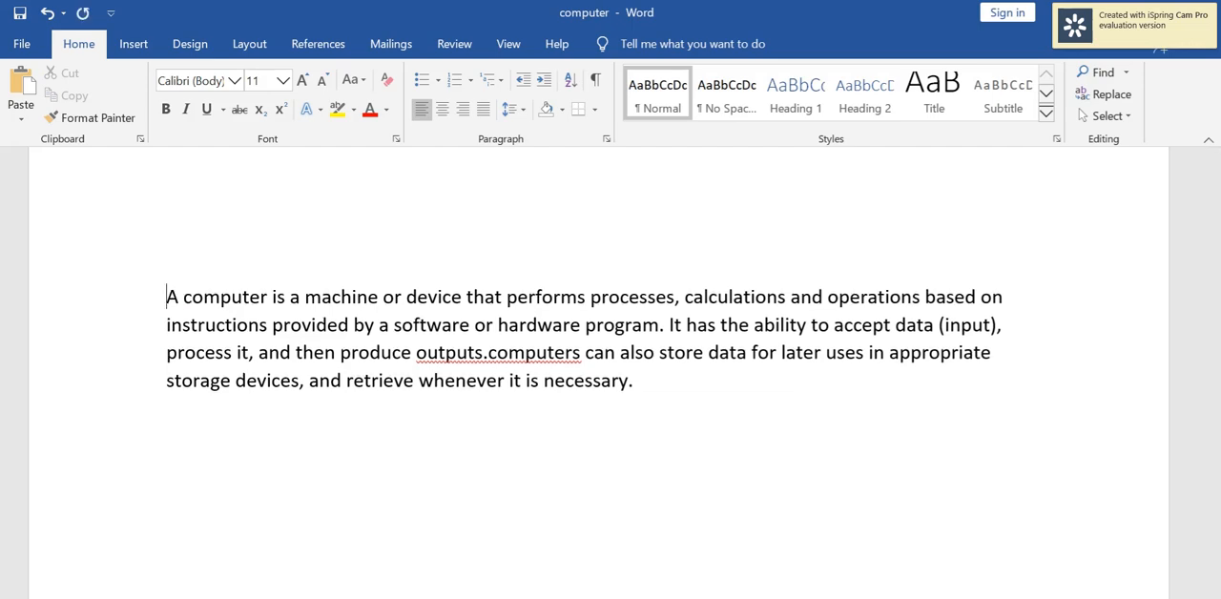
key("Up")
left_click(169, 250)
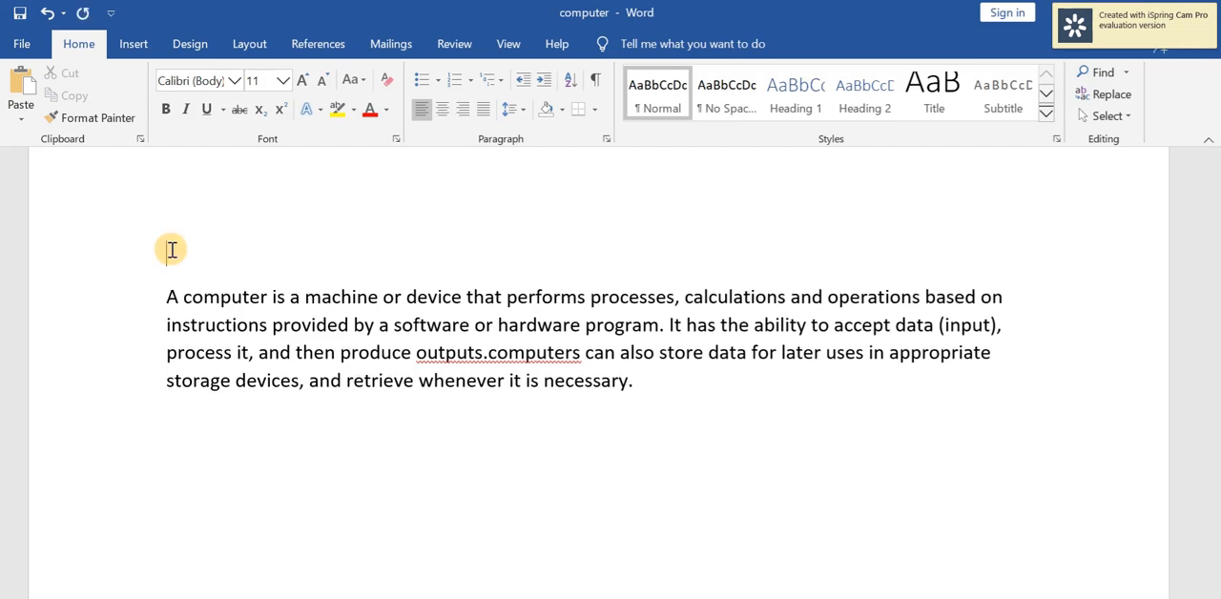
key("ctrl+v")
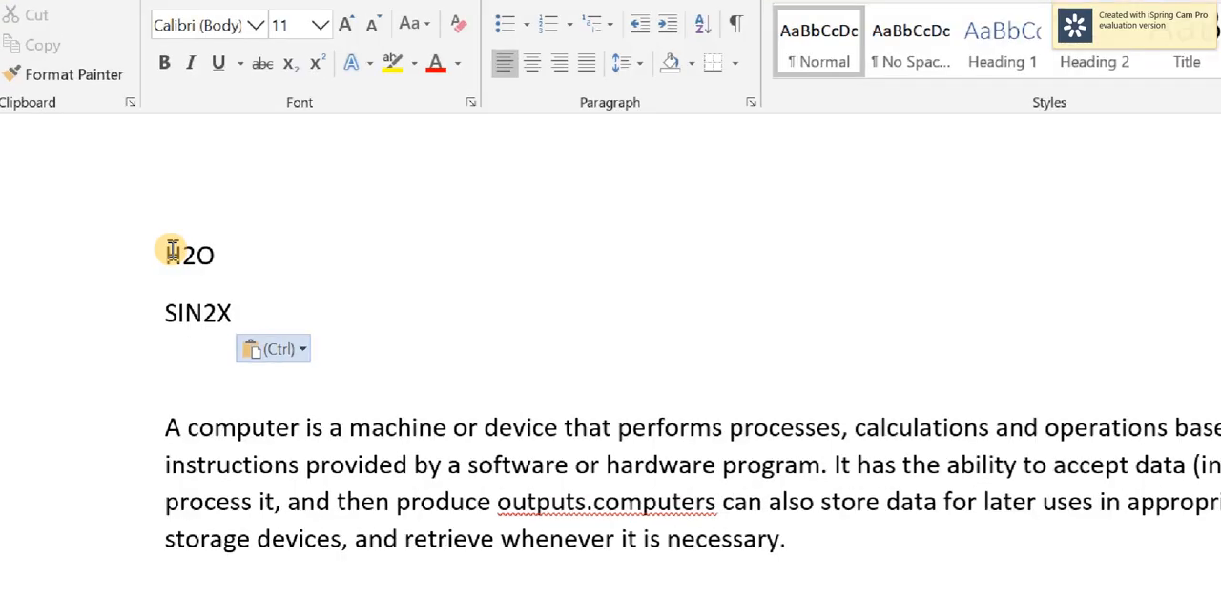
key("ctrl")
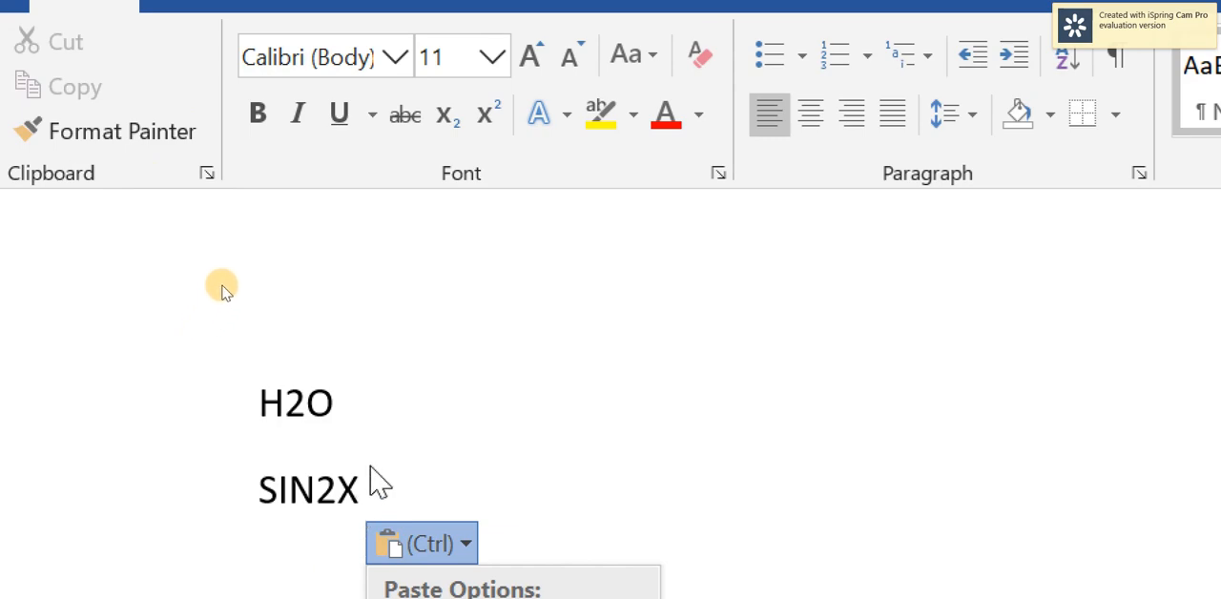
key("Escape")
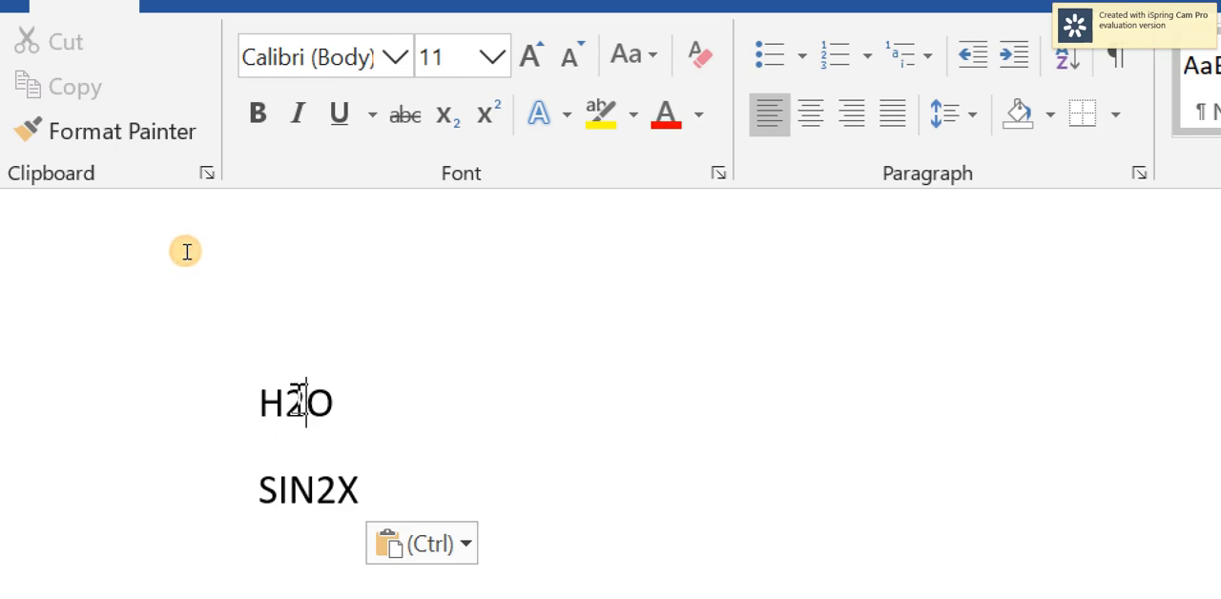
Format the 2 in H2O as subscript and the 2 in SIN2X as superscript.
left_click_drag(306, 408, 286, 410)
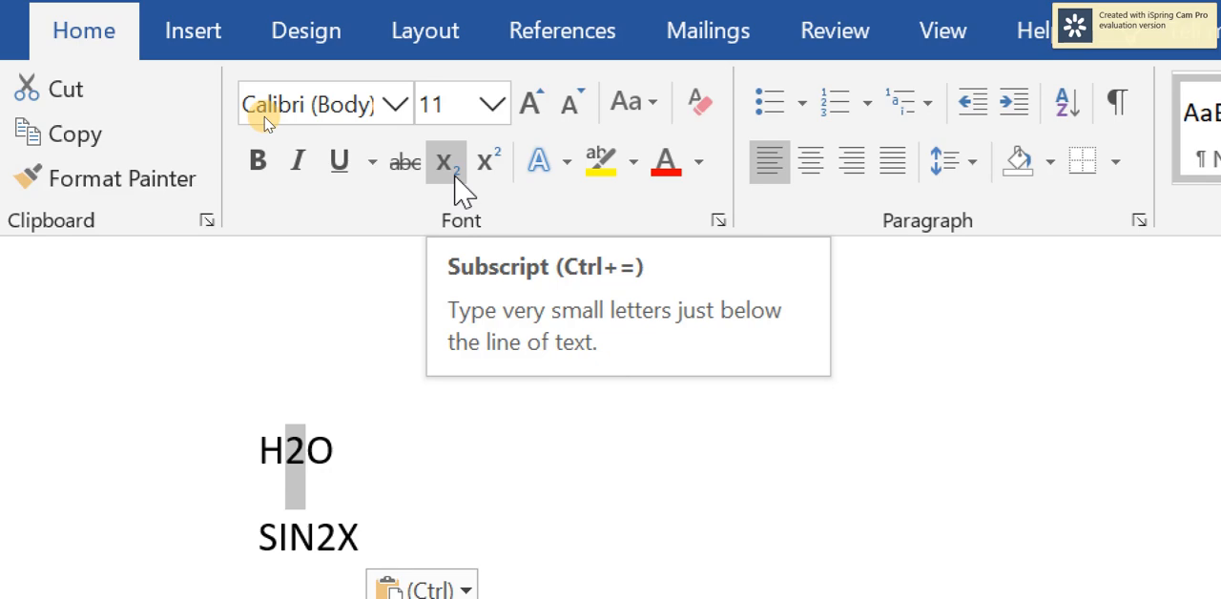
left_click(462, 191)
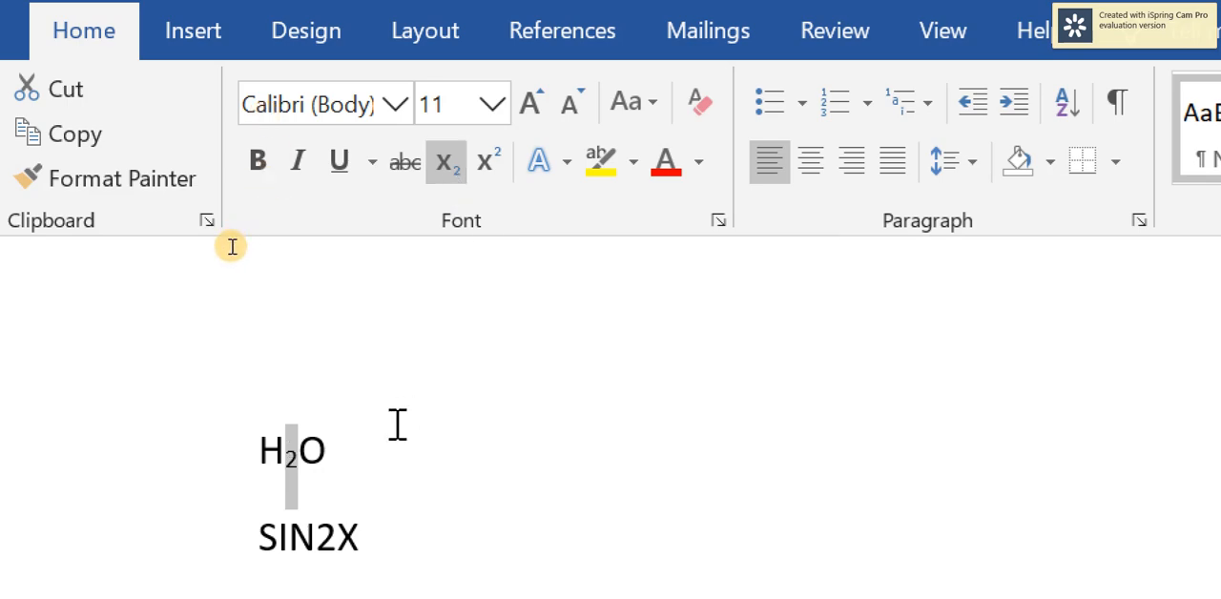
left_click(336, 461)
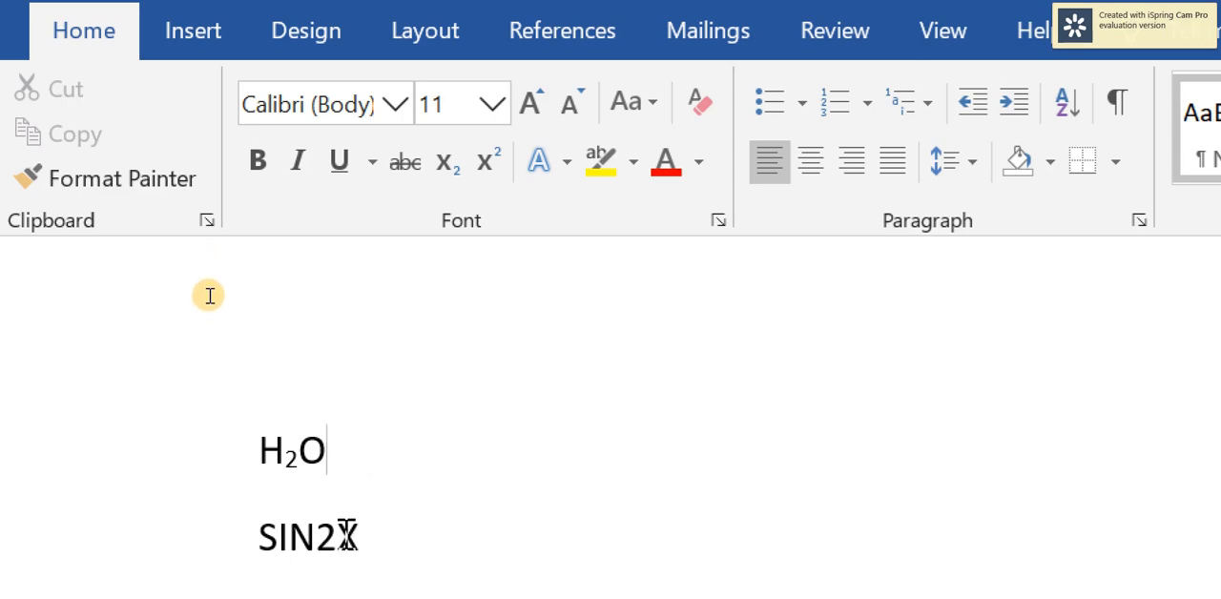
left_click_drag(336, 534, 319, 536)
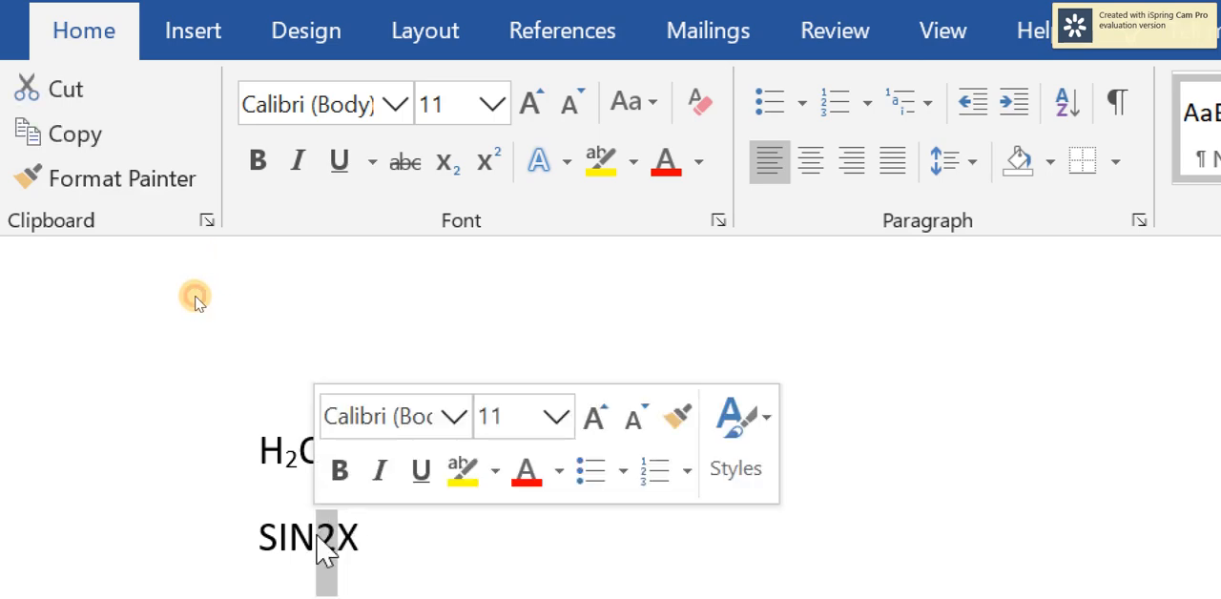
left_click(503, 179)
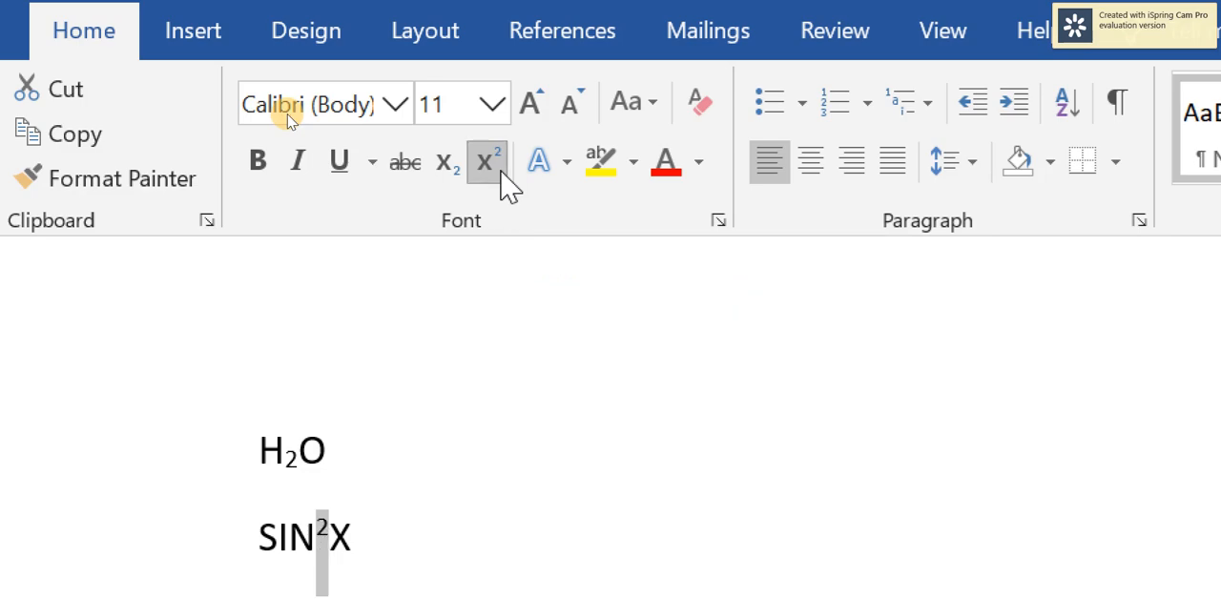
Highlight the words "calculations and operations" in the computer paragraph with yellow.
left_click(404, 487)
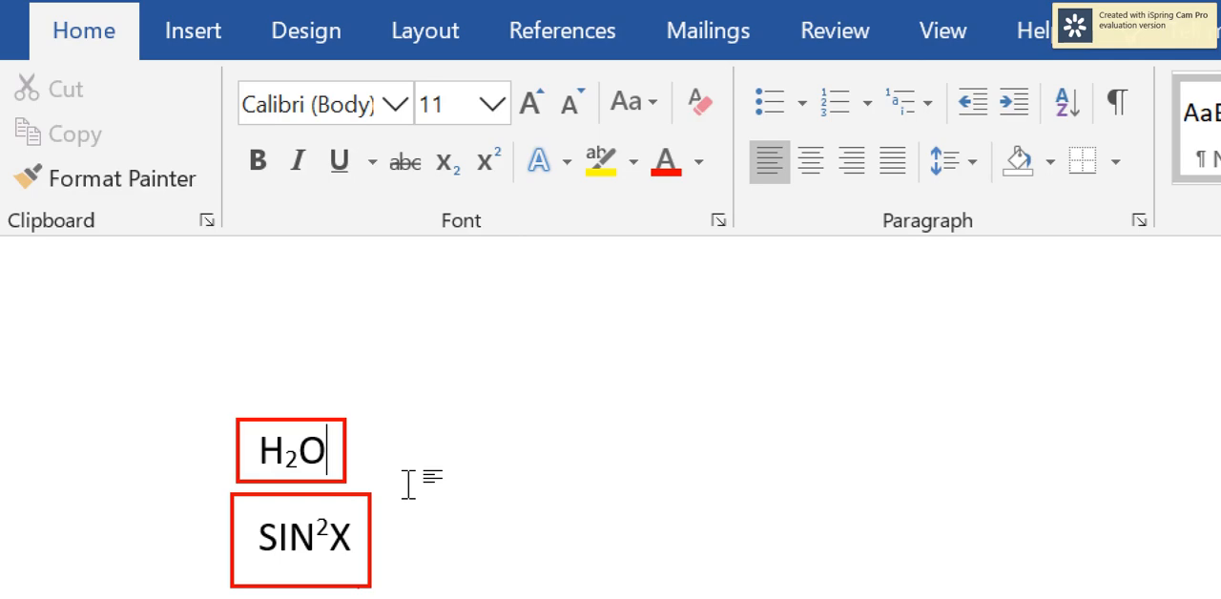
key("Escape")
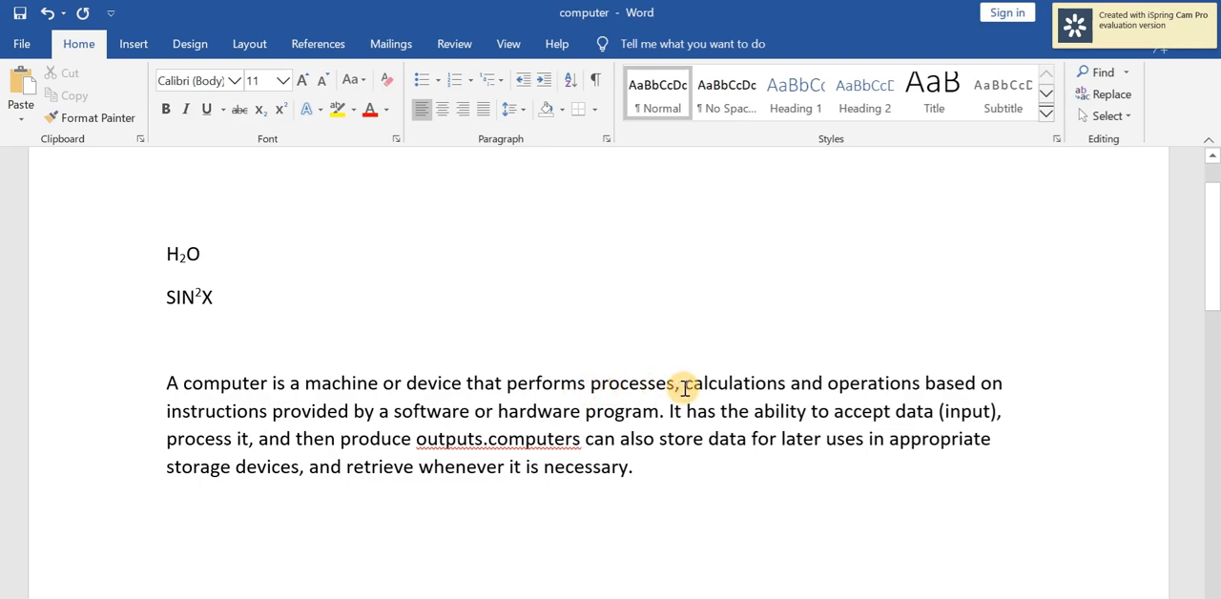
left_click_drag(683, 384, 975, 386)
left_click_drag(975, 386, 915, 396)
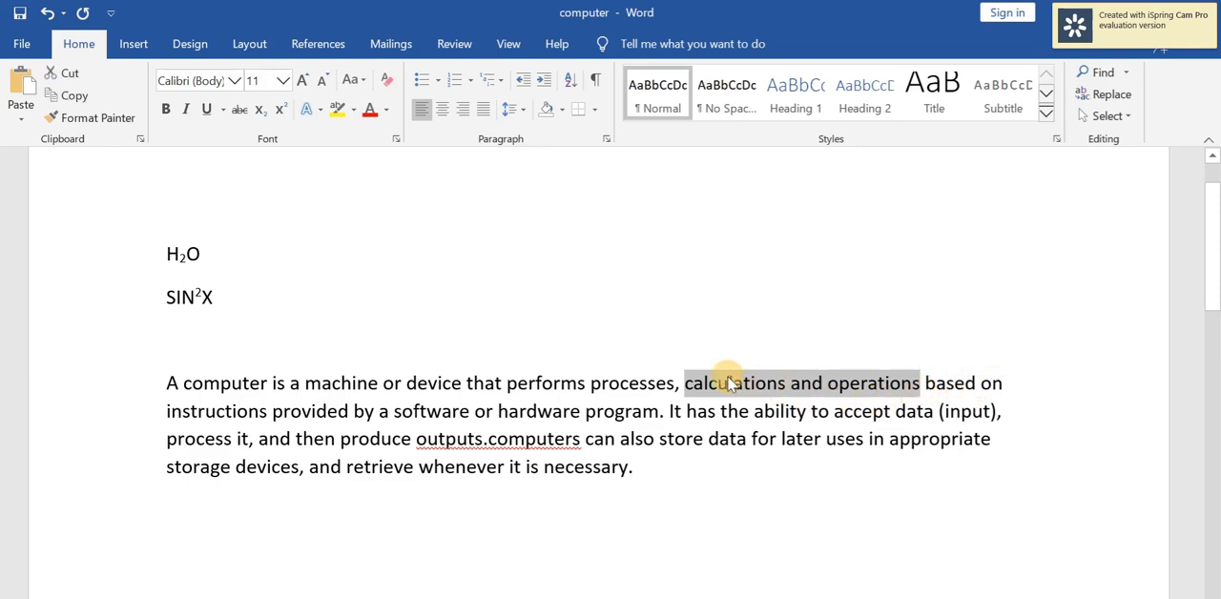
left_click(352, 109)
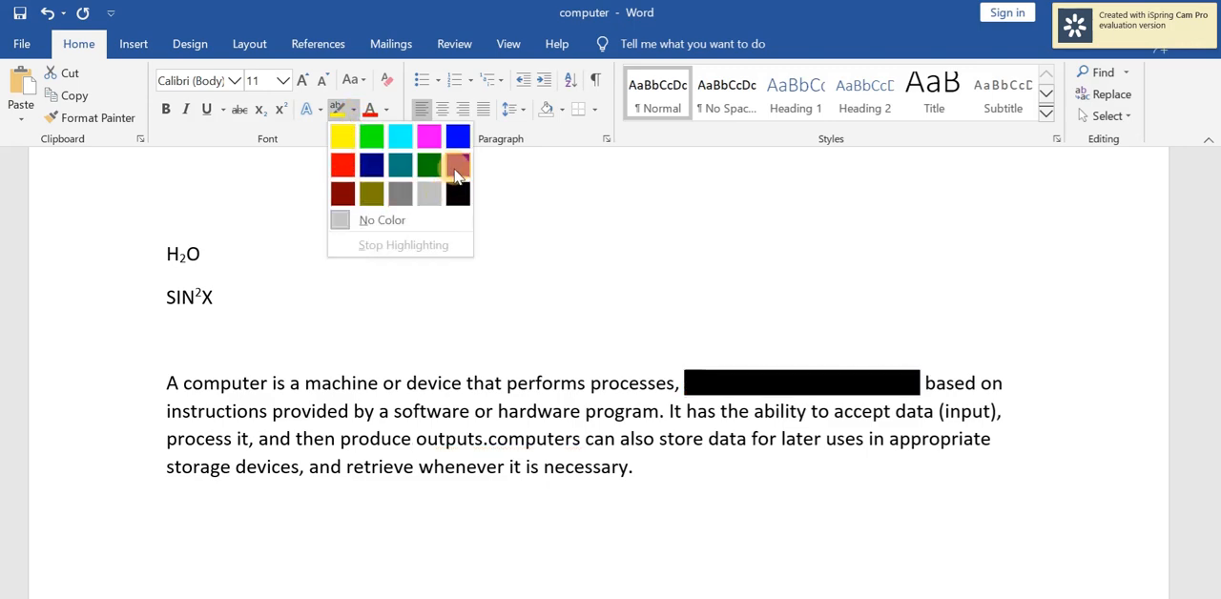
left_click(343, 138)
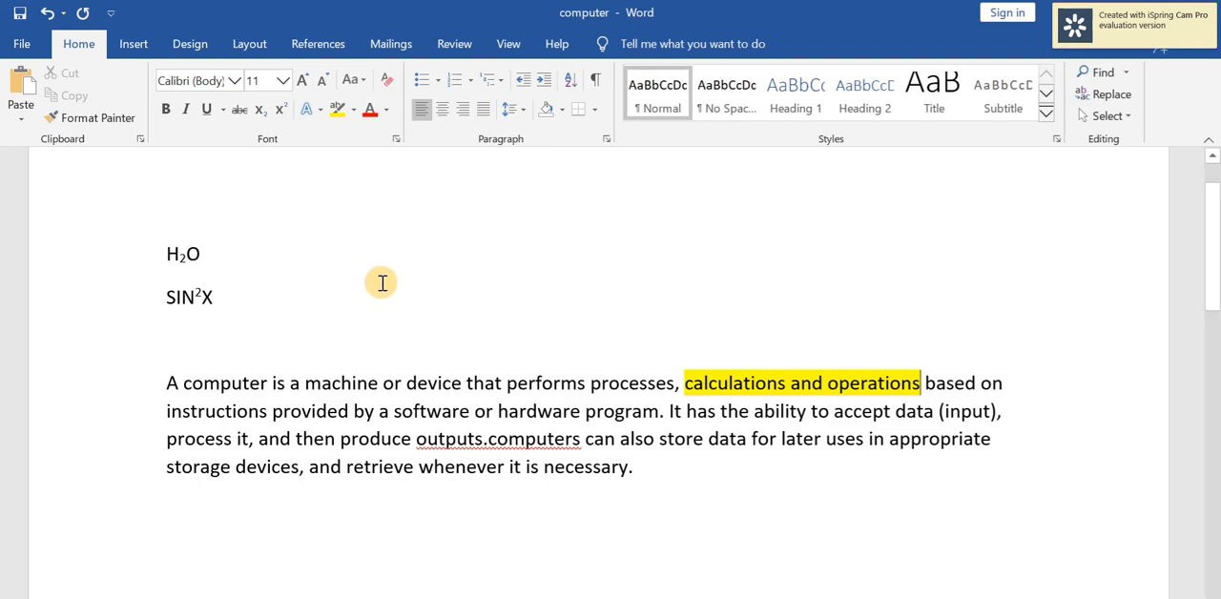
Look over the available text effects and typography options, then close them without applying any.
left_click(320, 112)
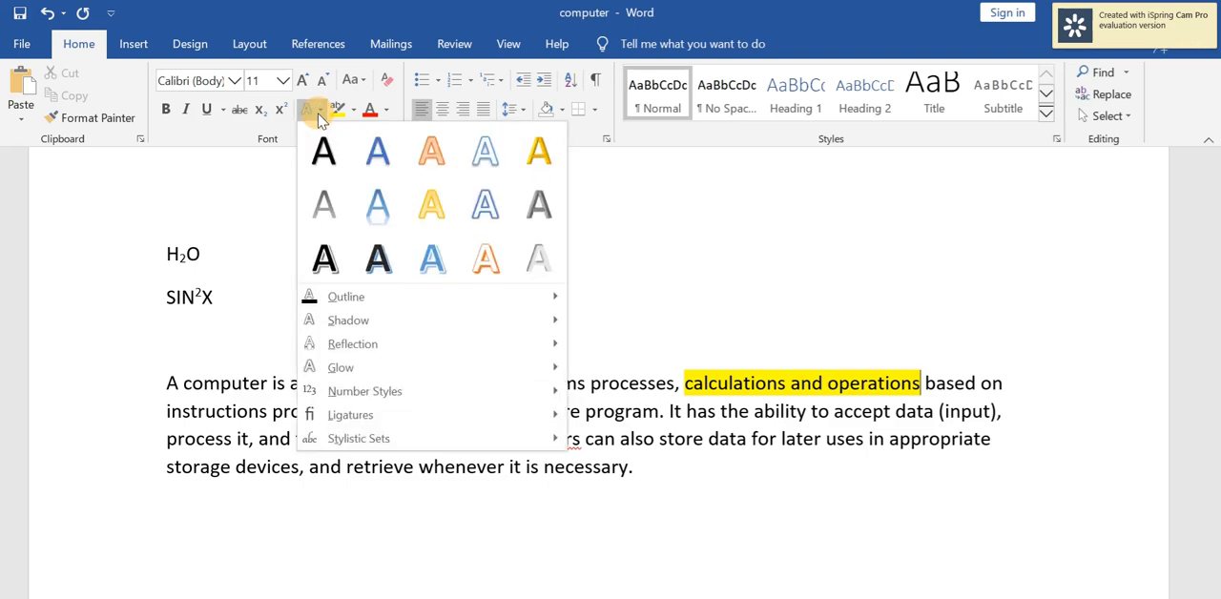
left_click(227, 139)
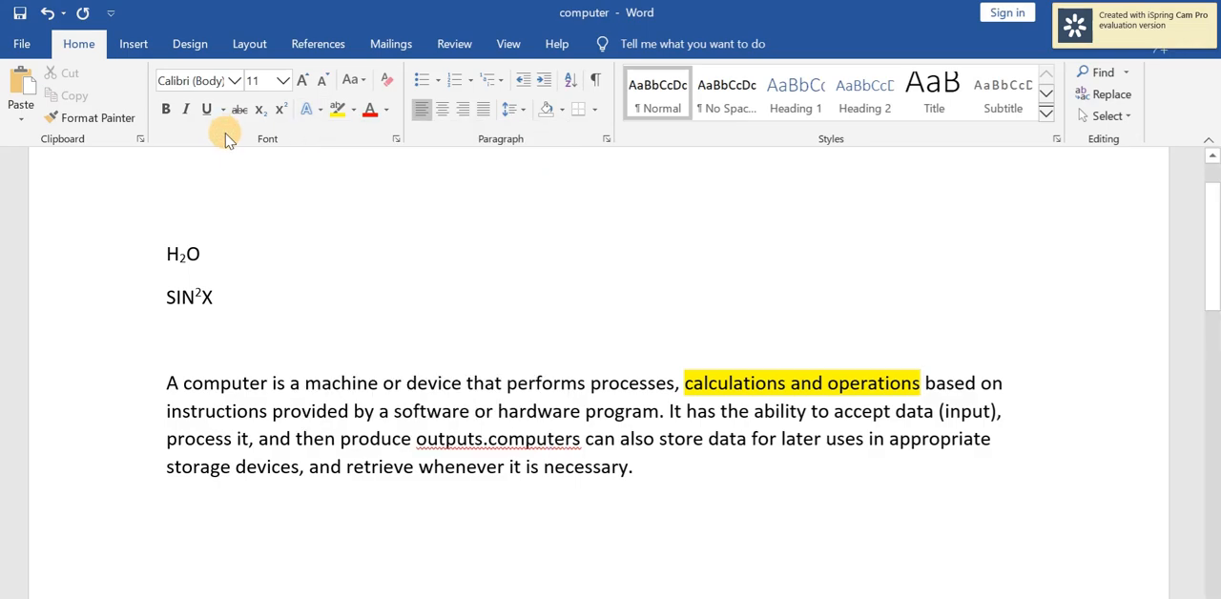